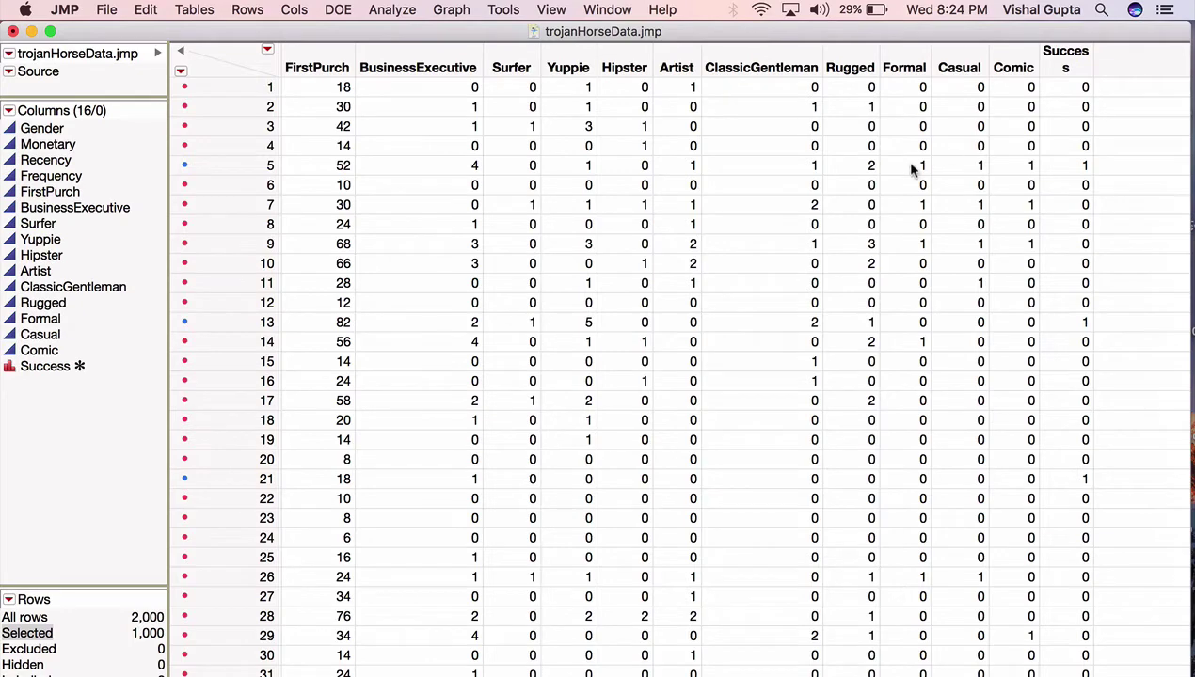
Sort all trojanHorseData rows in ascending order of the Gender column
{"action": "scroll", "coordinate": [910, 169], "scroll_direction": "left", "scroll_amount": 5}
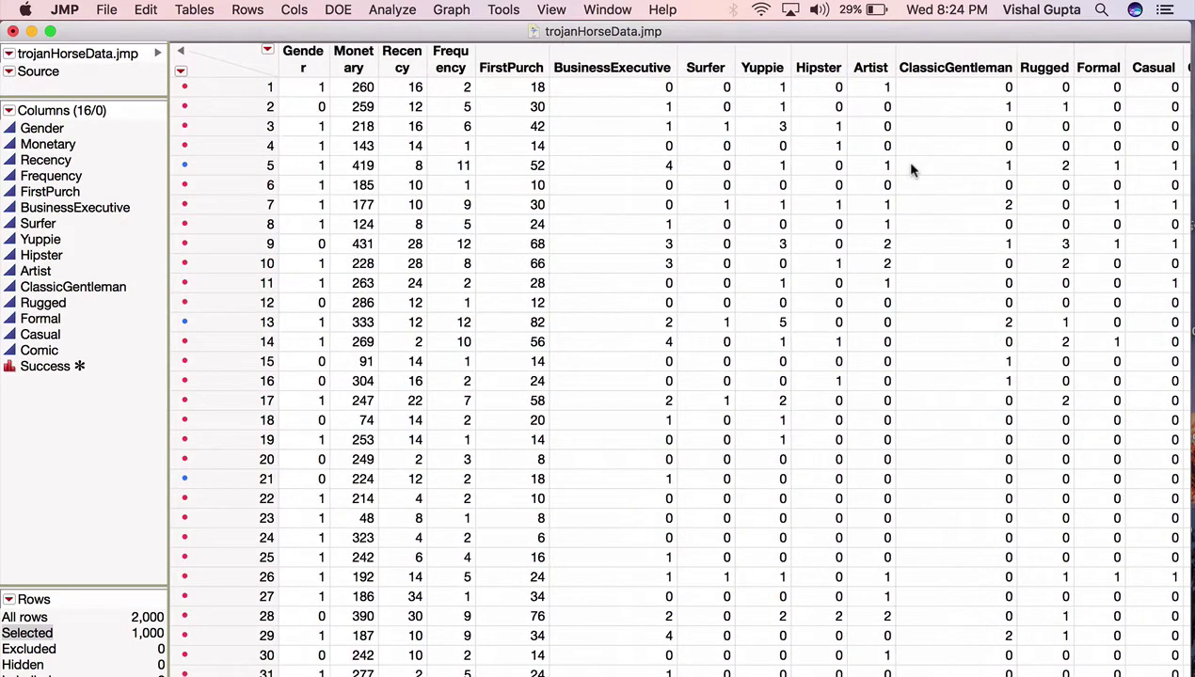
{"action": "left_click", "coordinate": [303, 69]}
{"action": "right_click", "coordinate": [302, 70]}
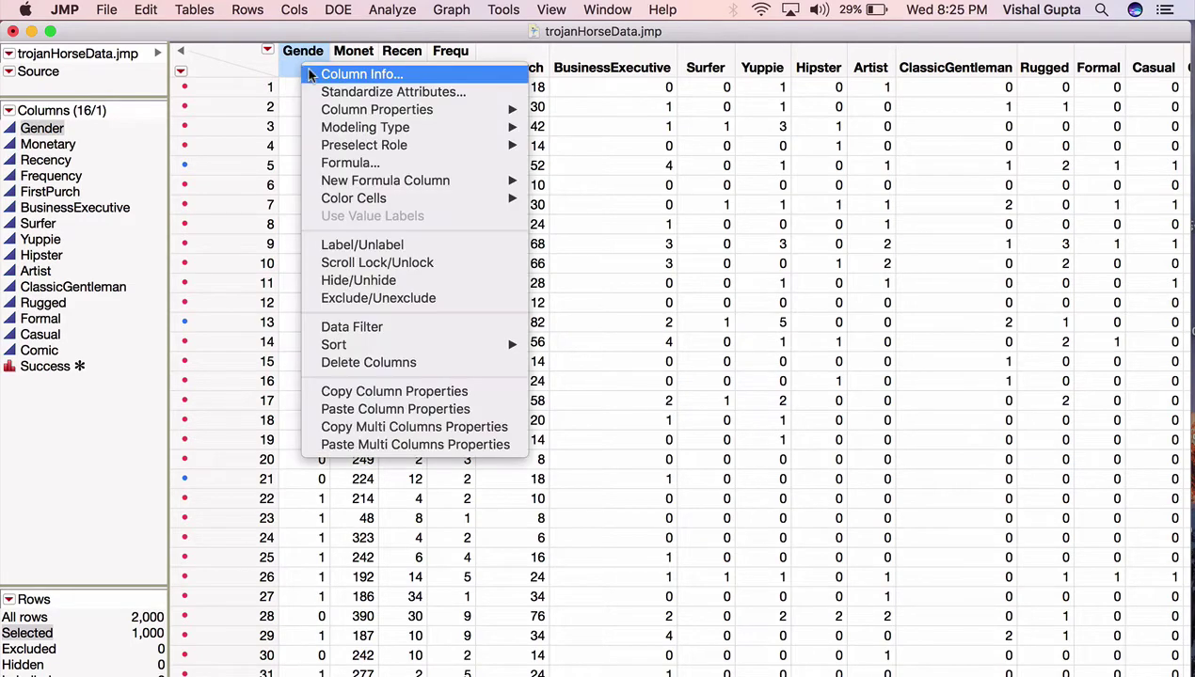
{"action": "mouse_move", "coordinate": [387, 345]}
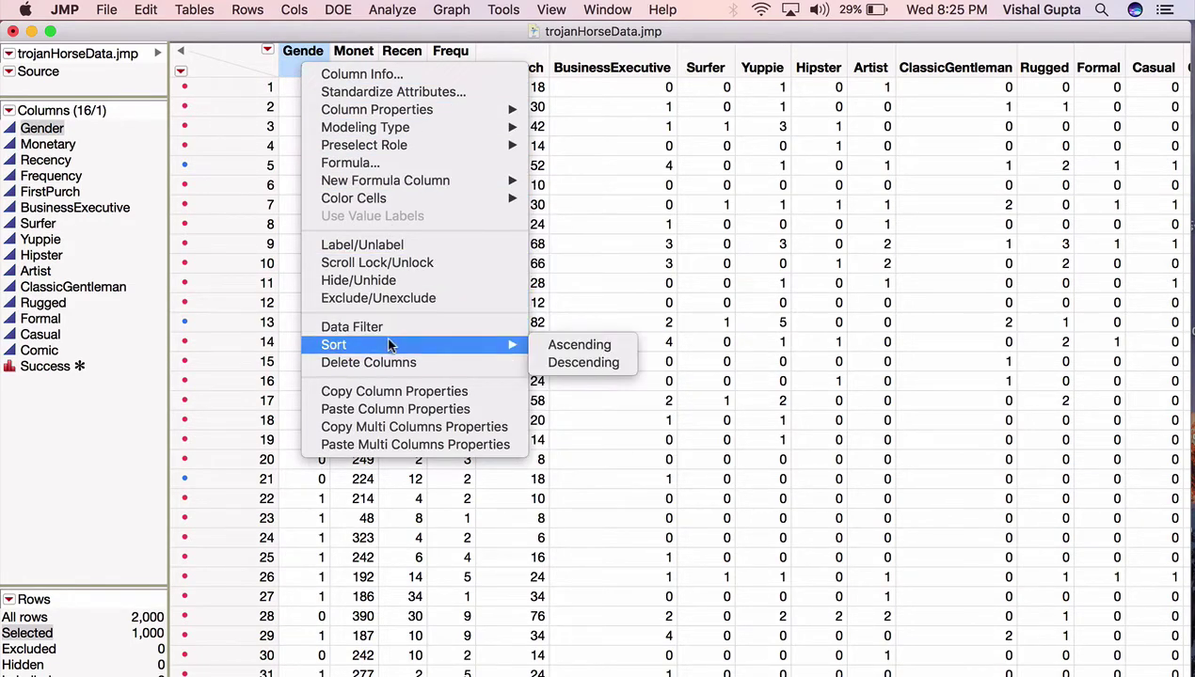
{"action": "left_click", "coordinate": [553, 347]}
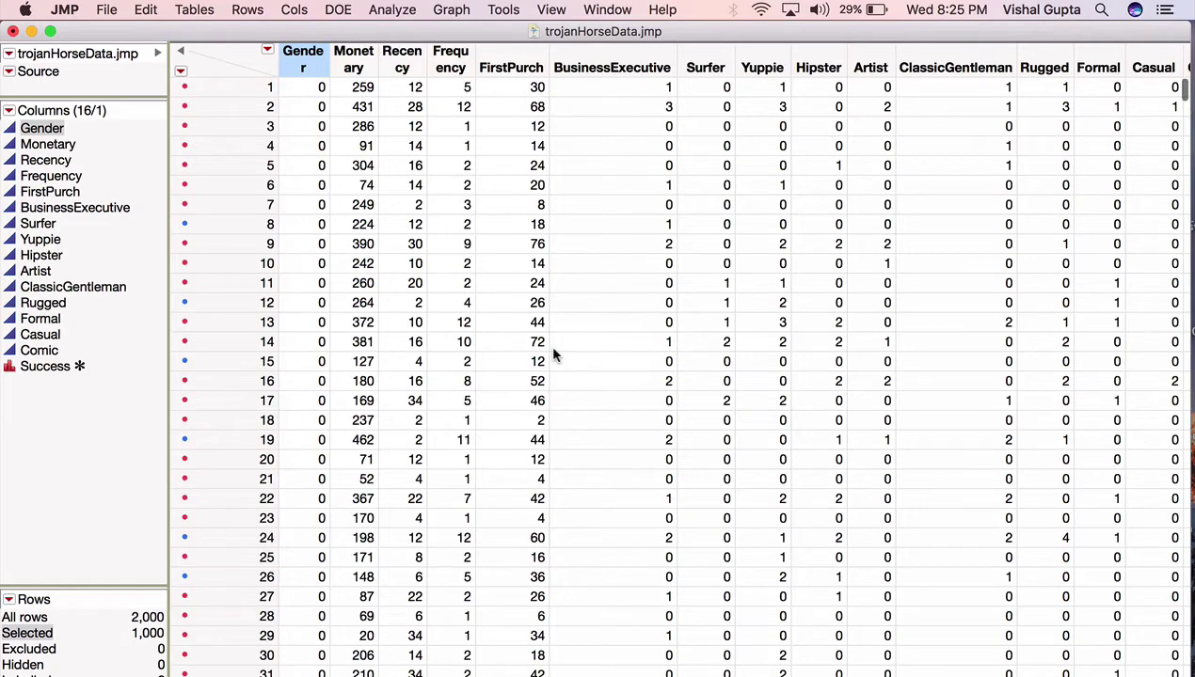
Add a new column after Success named Random and give it a Formula property
{"action": "scroll", "coordinate": [559, 354], "scroll_direction": "right", "scroll_amount": 2}
{"action": "scroll", "coordinate": [569, 355], "scroll_direction": "right", "scroll_amount": 10}
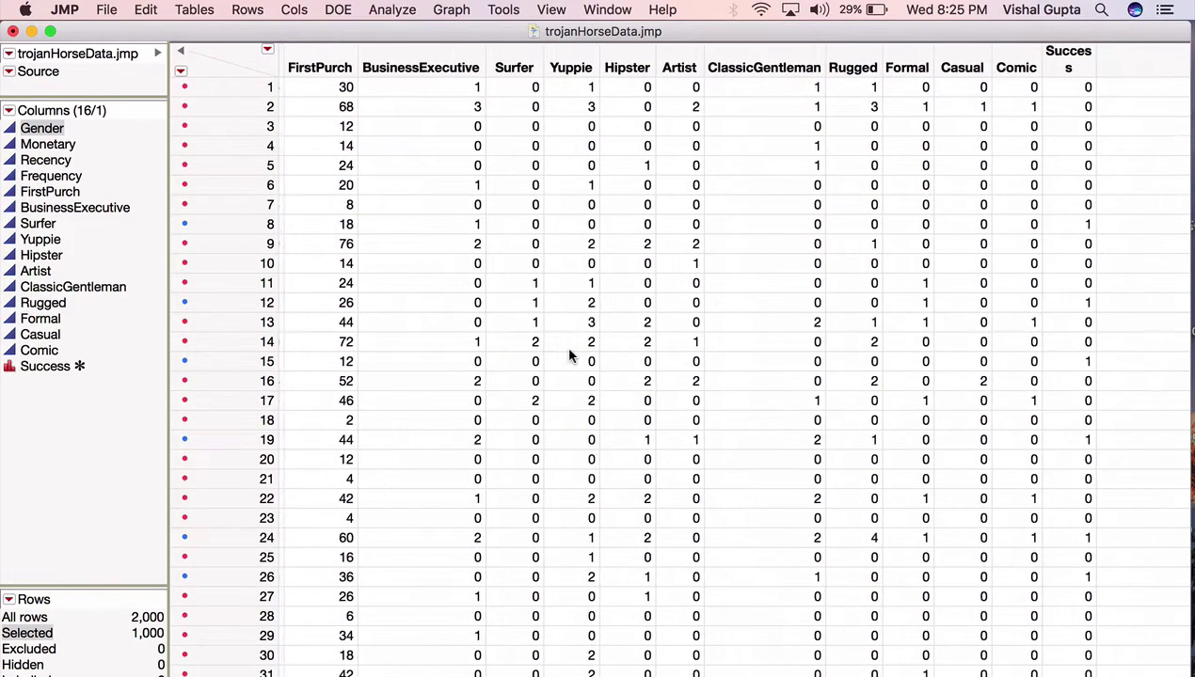
{"action": "double_click", "coordinate": [1142, 60]}
{"action": "double_click", "coordinate": [1139, 65]}
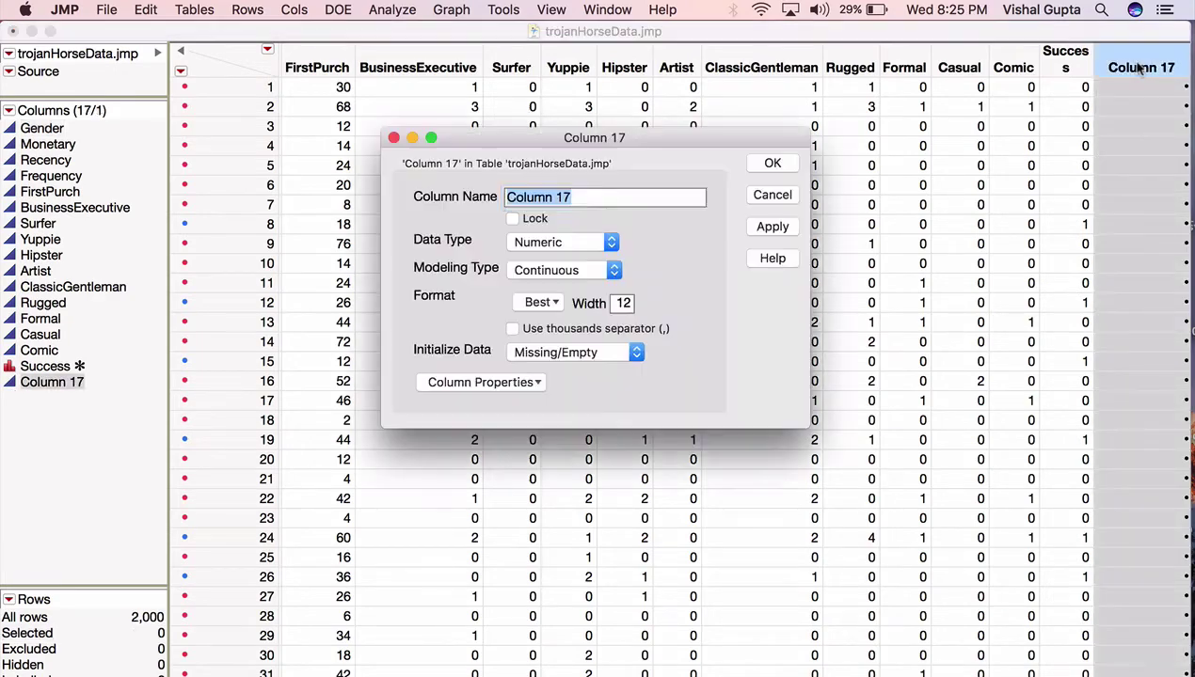
{"action": "type", "text": "Random"}
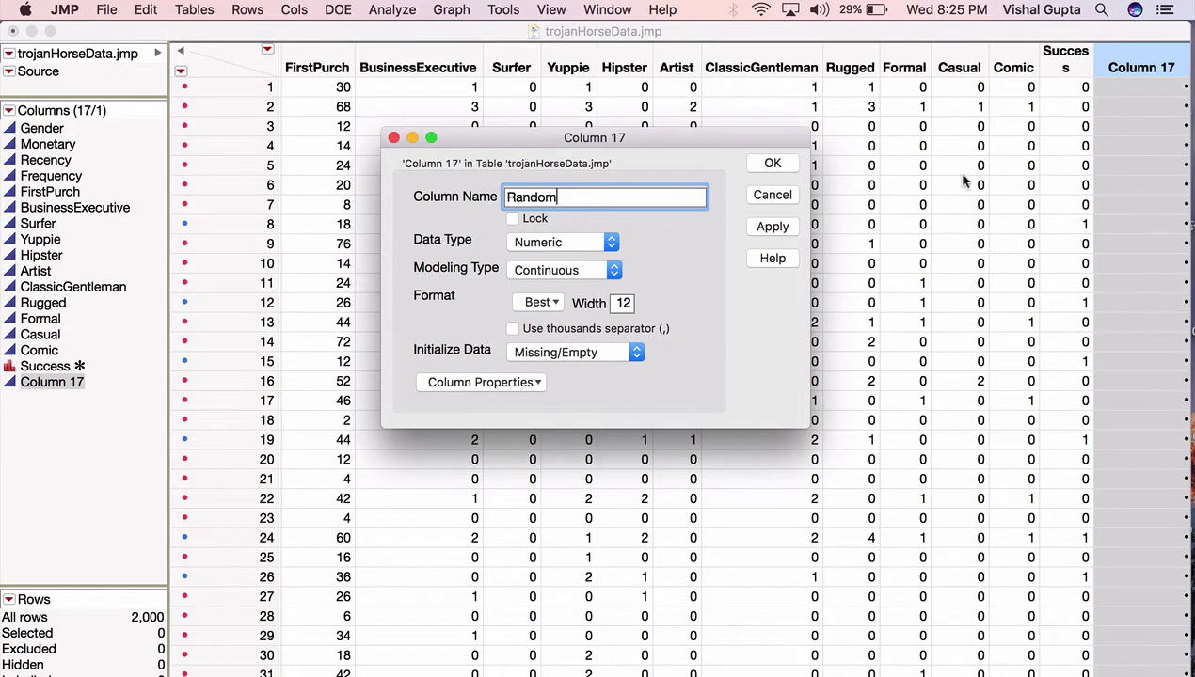
{"action": "left_click", "coordinate": [522, 383]}
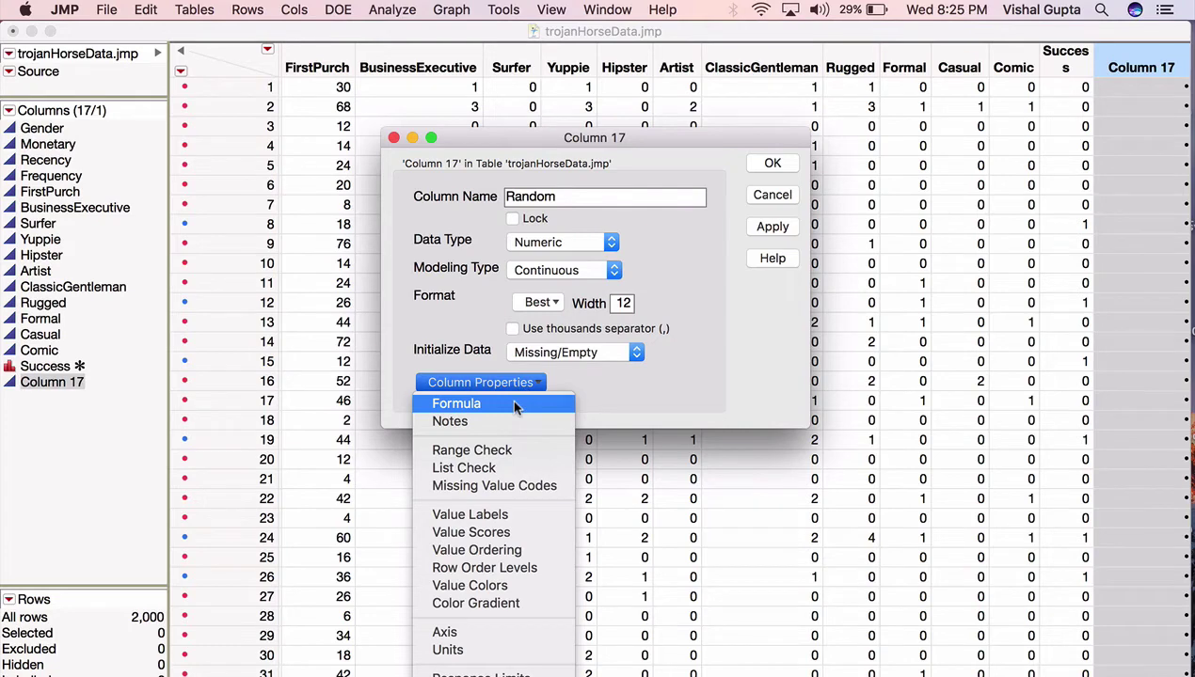
{"action": "left_click", "coordinate": [514, 404]}
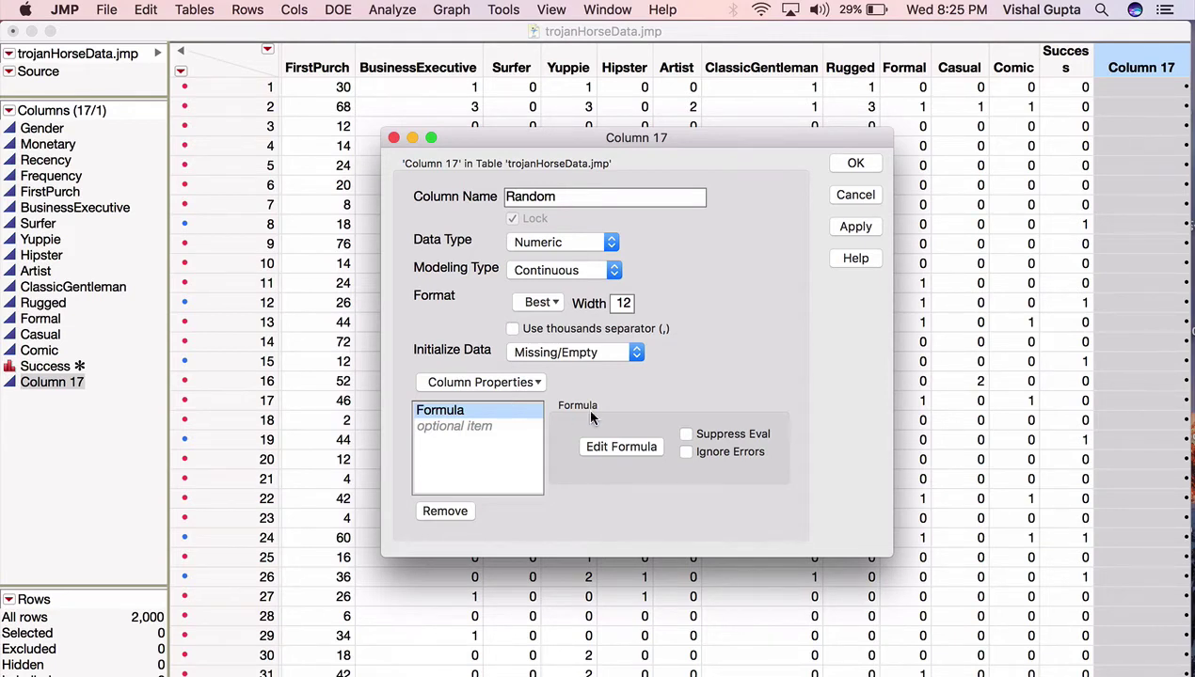
Define the Random column's formula as Random Uniform() from the Random function group
{"action": "left_click", "coordinate": [633, 456]}
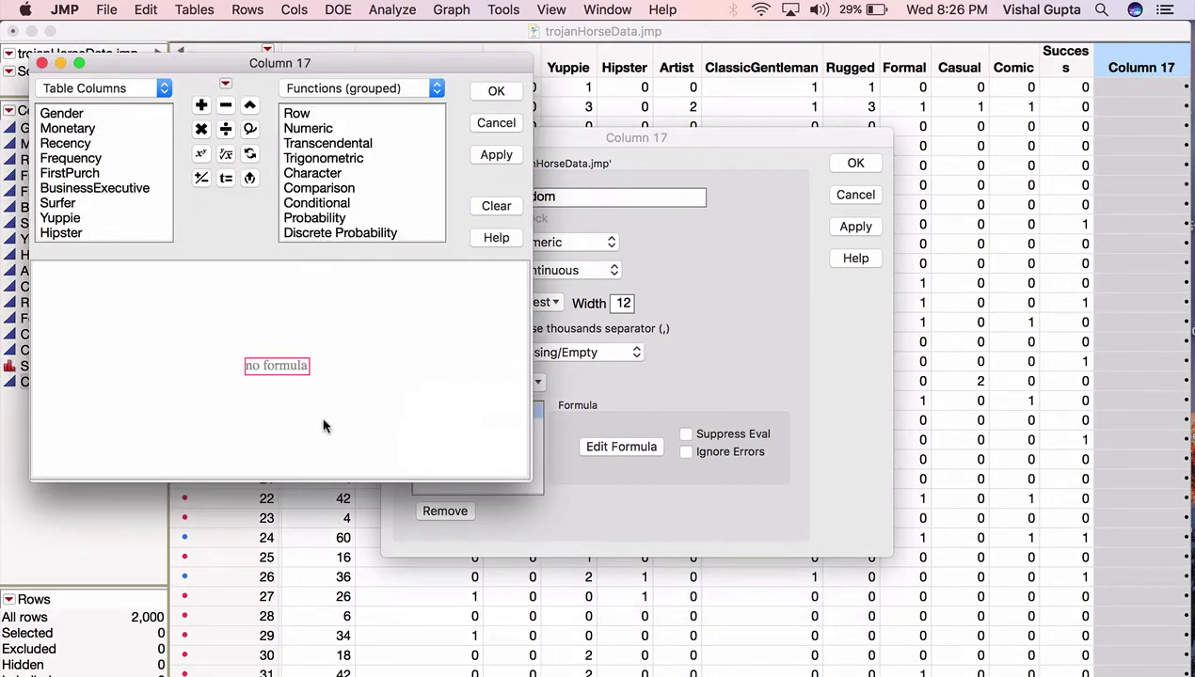
{"action": "scroll", "coordinate": [350, 158], "scroll_direction": "down", "scroll_amount": 4}
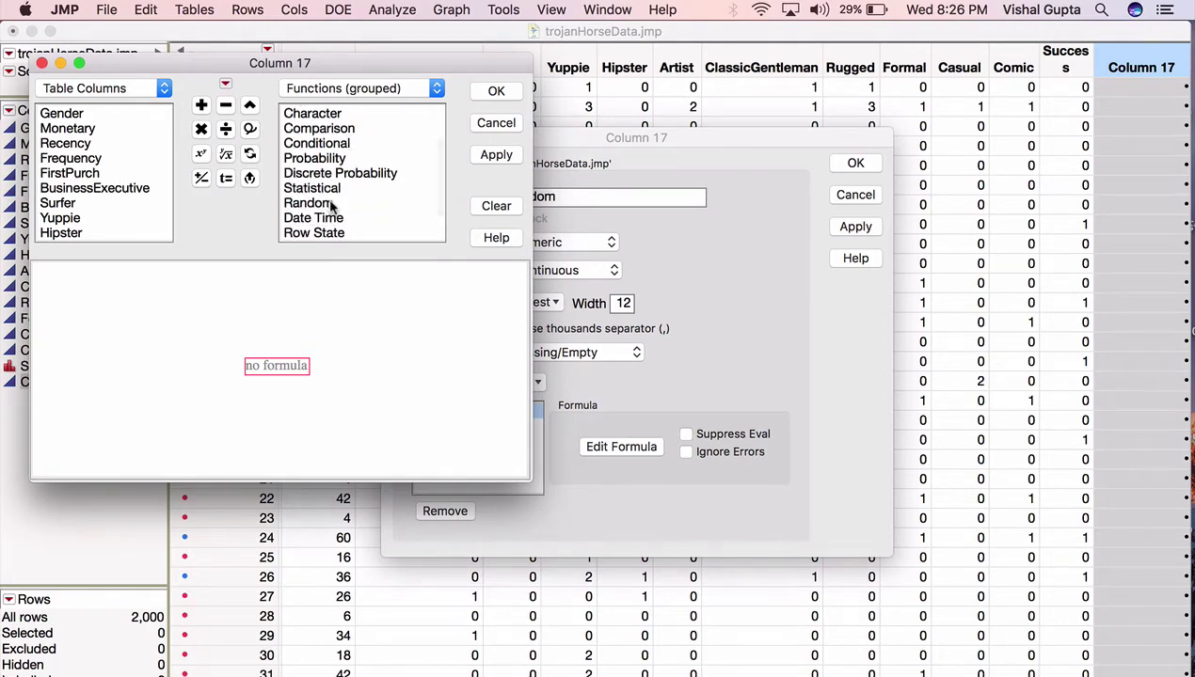
{"action": "left_click", "coordinate": [329, 205]}
{"action": "left_click", "coordinate": [499, 208]}
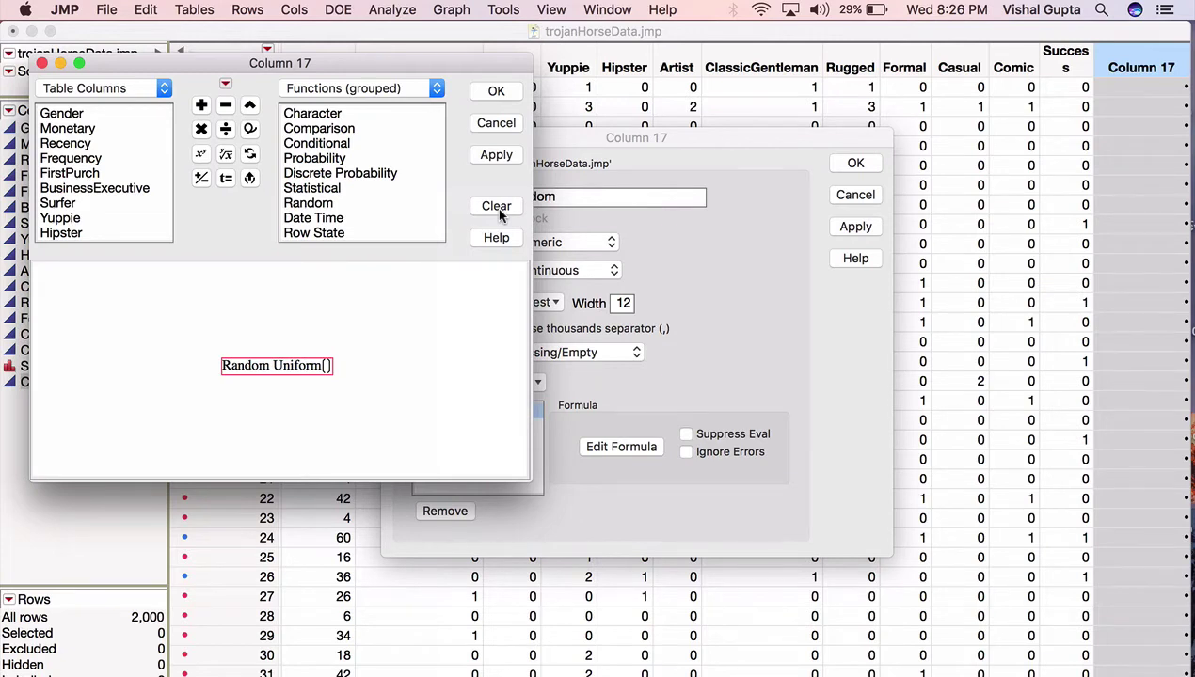
Confirm the Random Uniform formula, then sort the 2,000 rows ascending by Random
{"action": "left_click", "coordinate": [505, 93]}
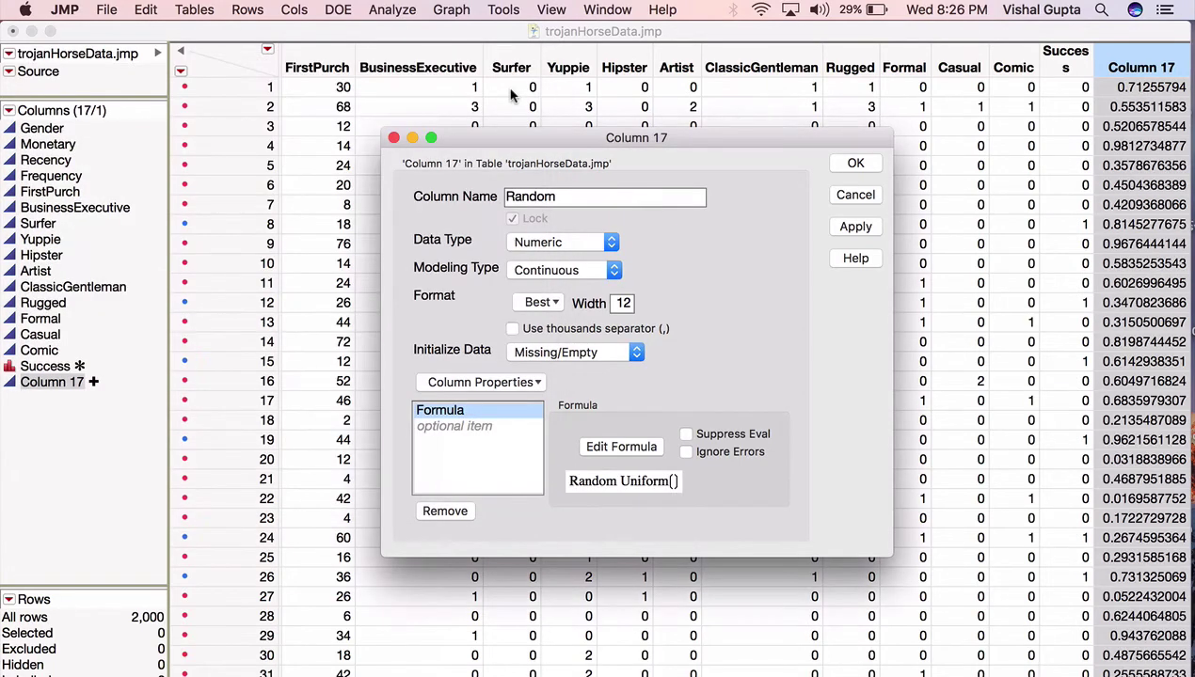
{"action": "left_click", "coordinate": [855, 163]}
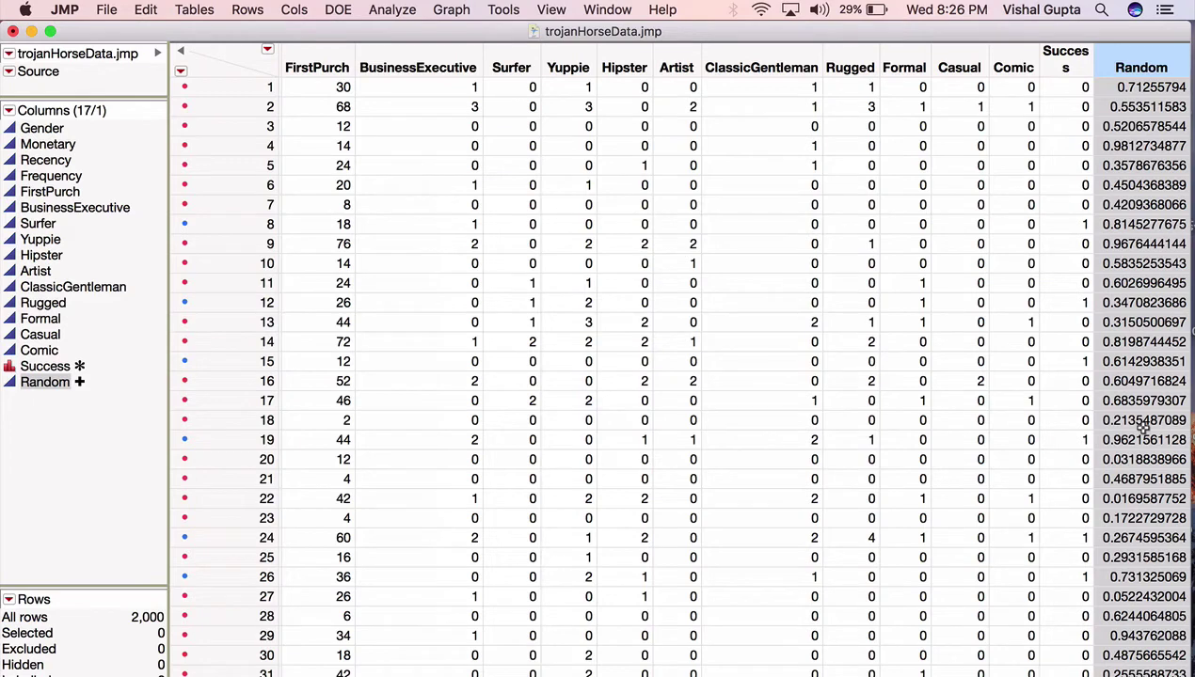
{"action": "right_click", "coordinate": [1153, 66]}
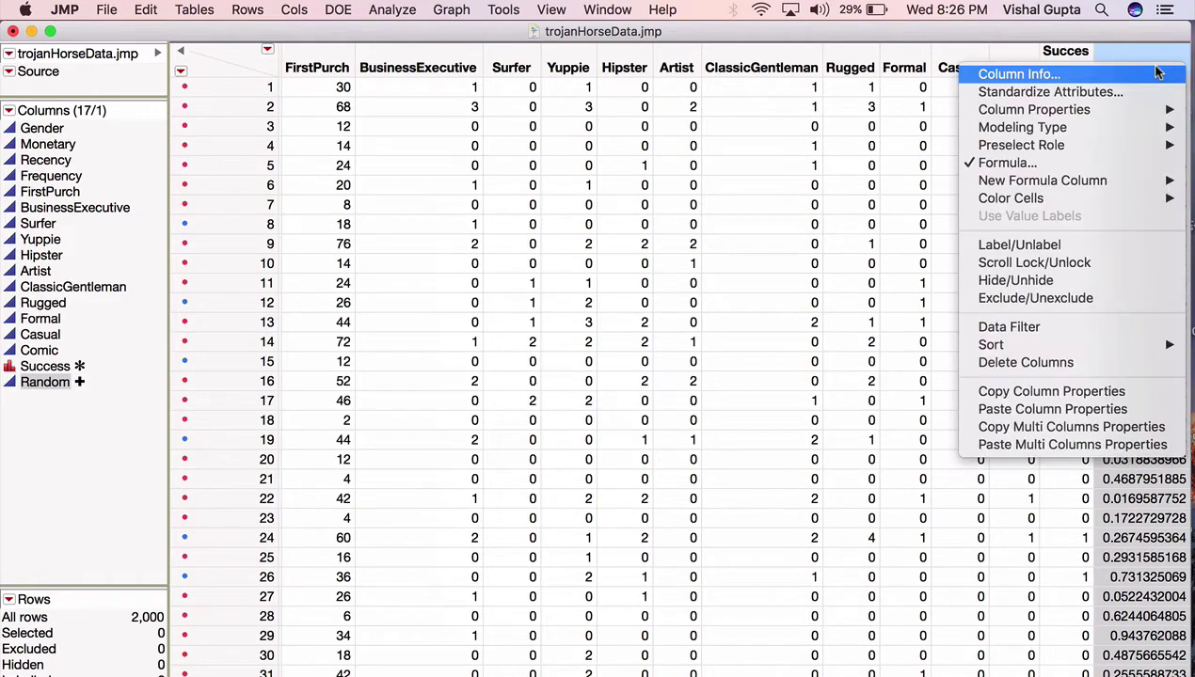
{"action": "mouse_move", "coordinate": [1054, 348]}
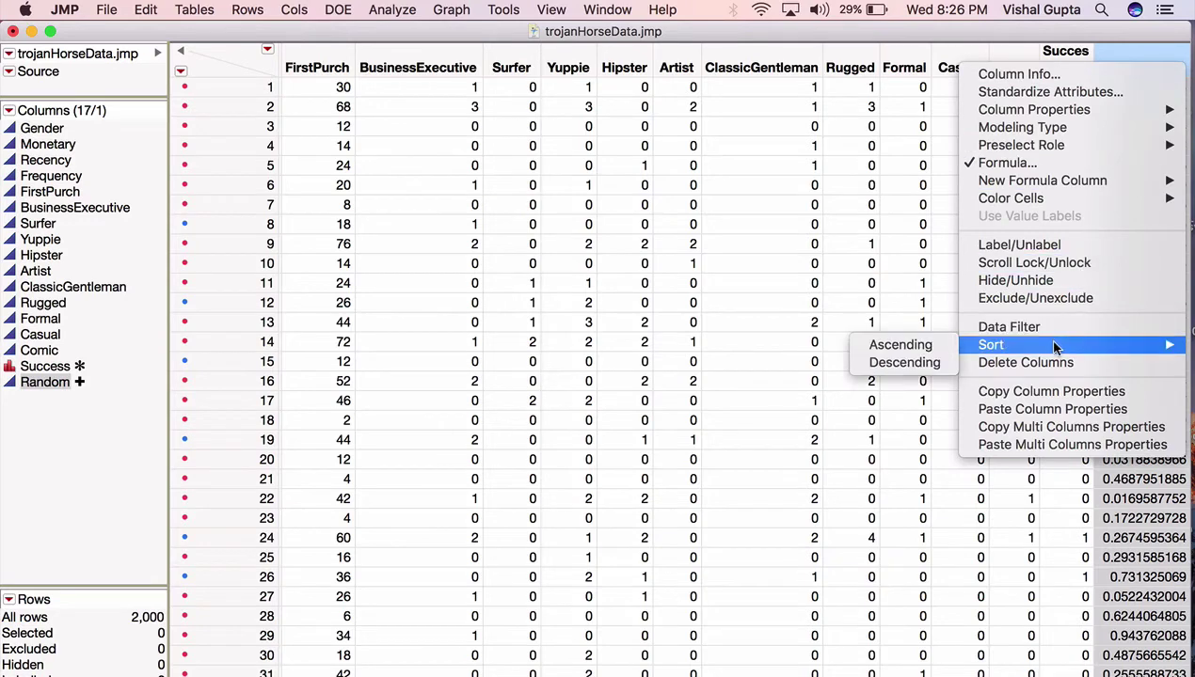
{"action": "left_click", "coordinate": [936, 350]}
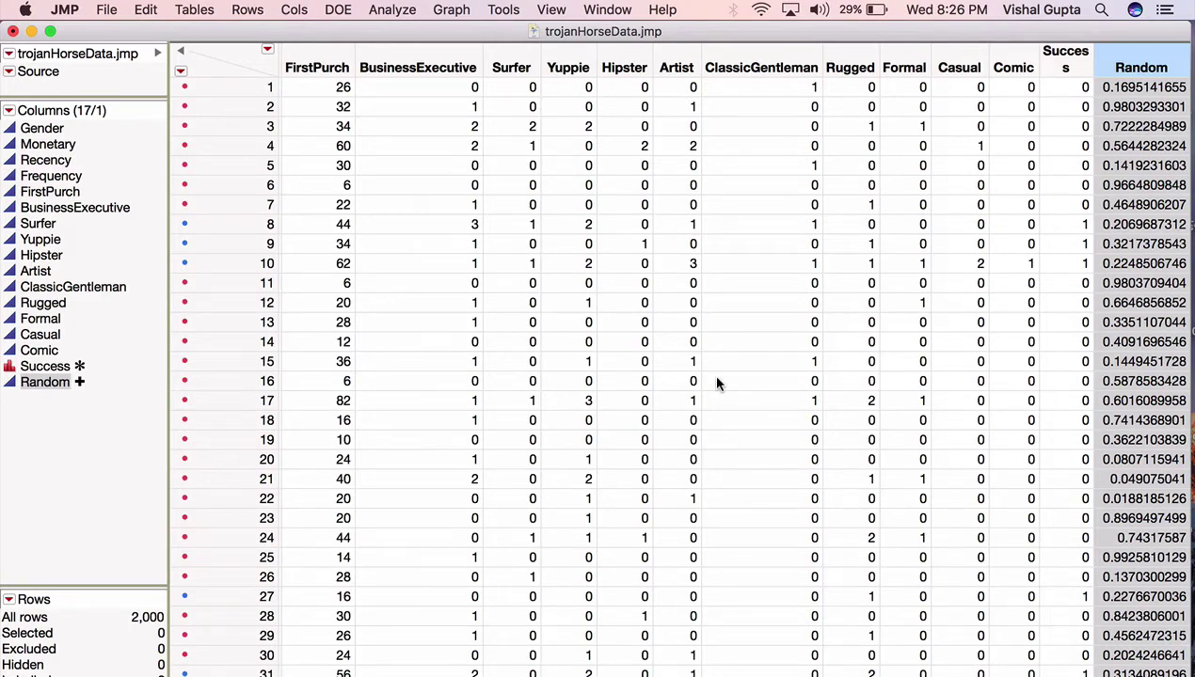
{"action": "scroll", "coordinate": [710, 372], "scroll_direction": "right", "scroll_amount": 2}
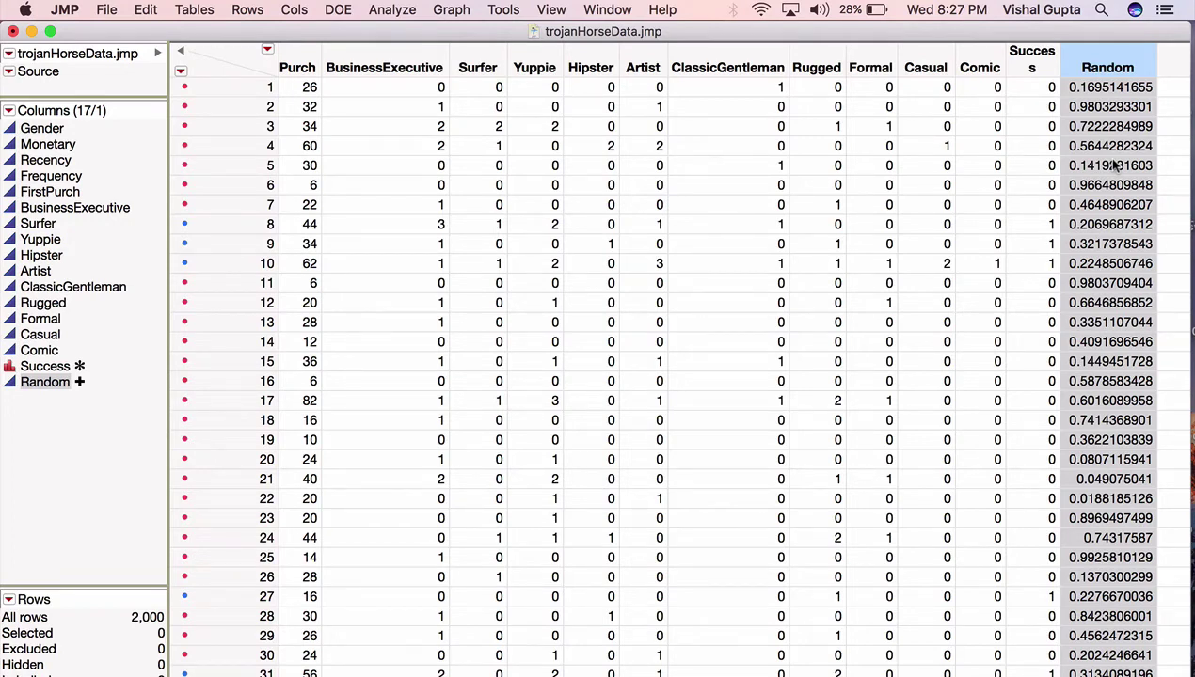
Delete the Random column and return to the left side of the table
{"action": "right_click", "coordinate": [1091, 59]}
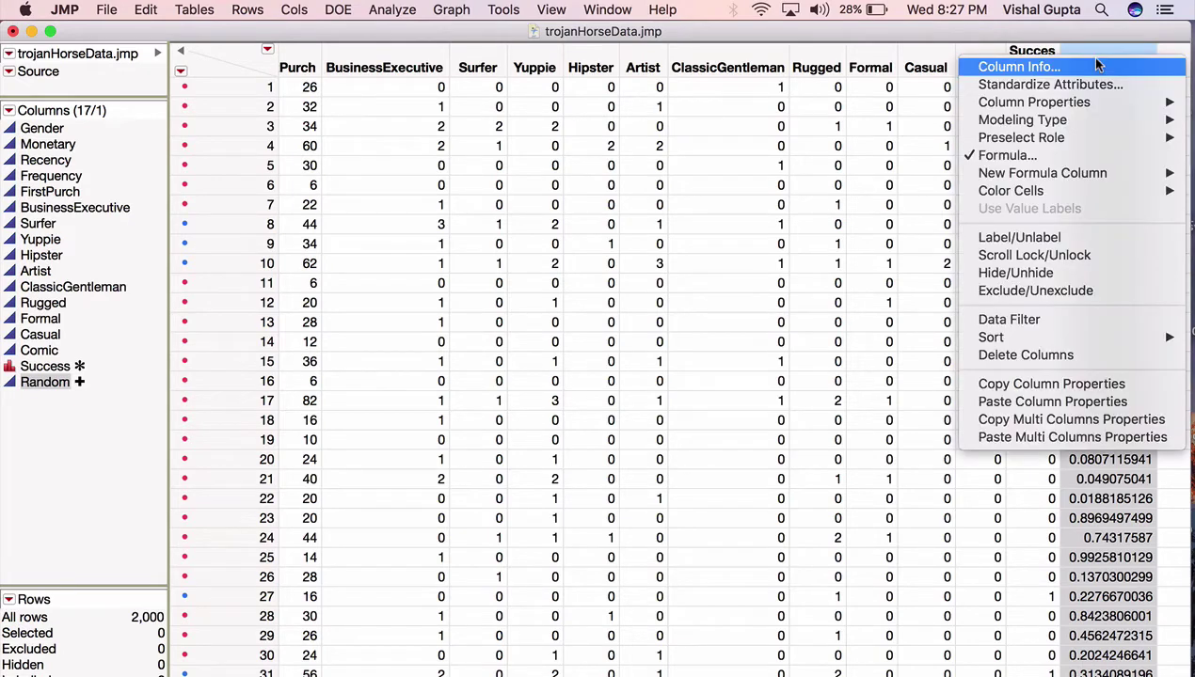
{"action": "left_click", "coordinate": [1025, 356]}
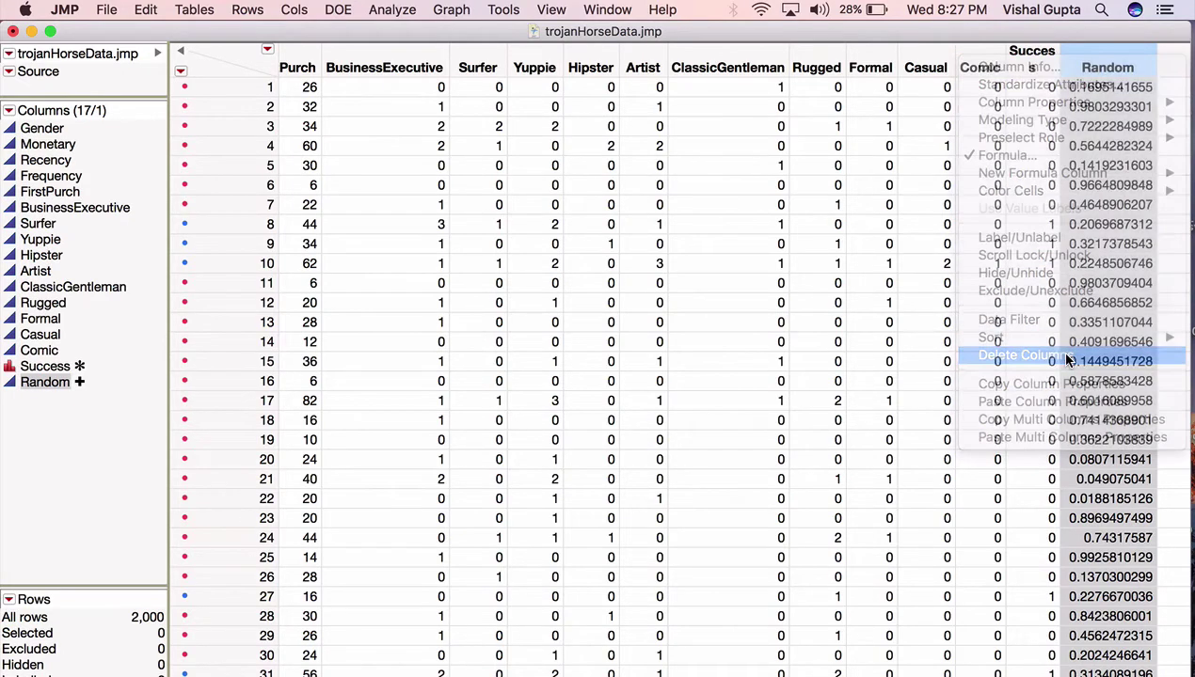
{"action": "scroll", "coordinate": [941, 347], "scroll_direction": "left", "scroll_amount": 4}
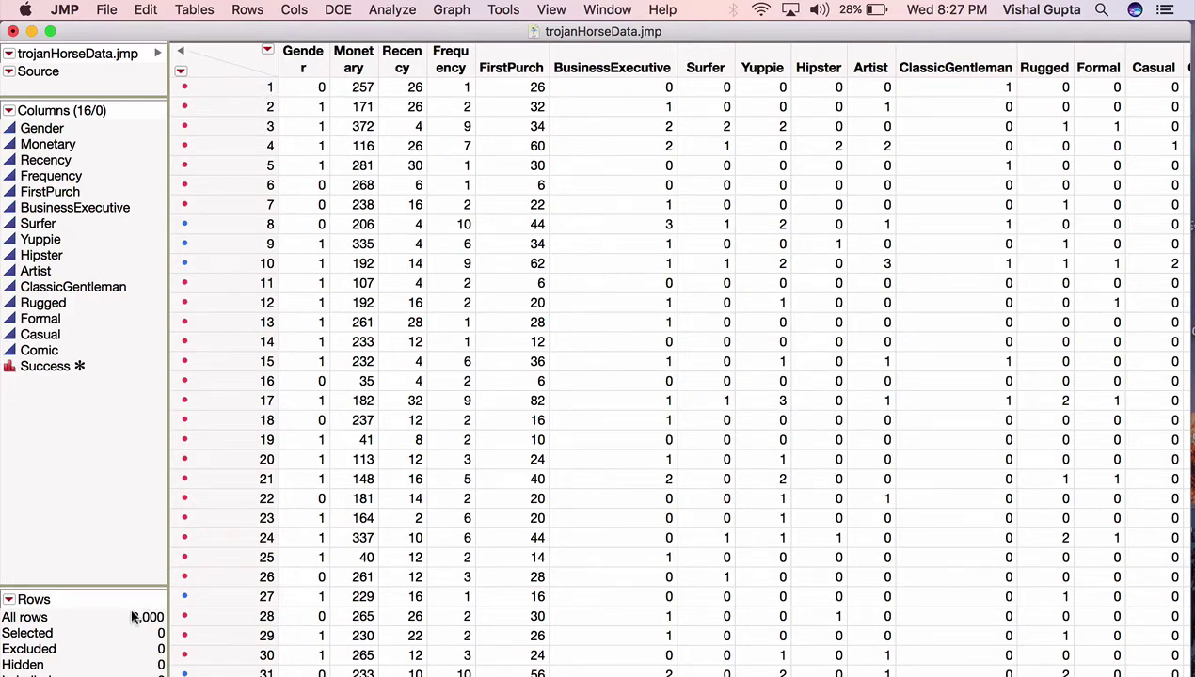
{"action": "left_click", "coordinate": [234, 86]}
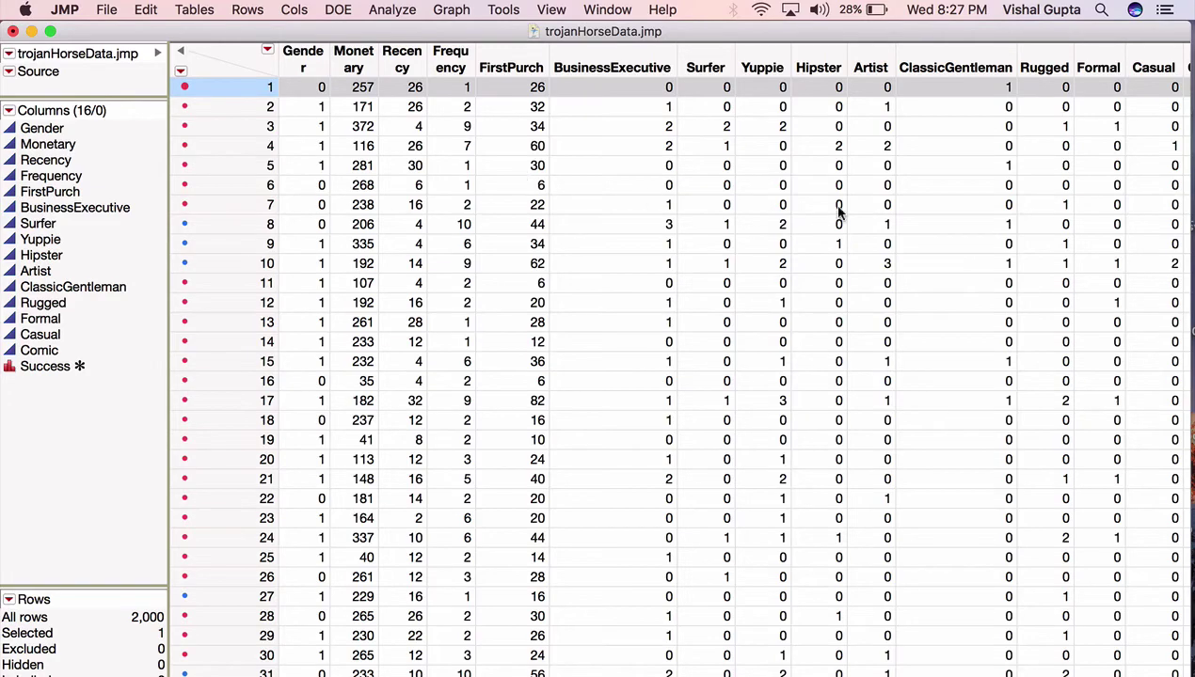
{"action": "scroll", "coordinate": [840, 211], "scroll_direction": "down", "scroll_amount": 9}
{"action": "scroll", "coordinate": [840, 211], "scroll_direction": "down", "scroll_amount": 20}
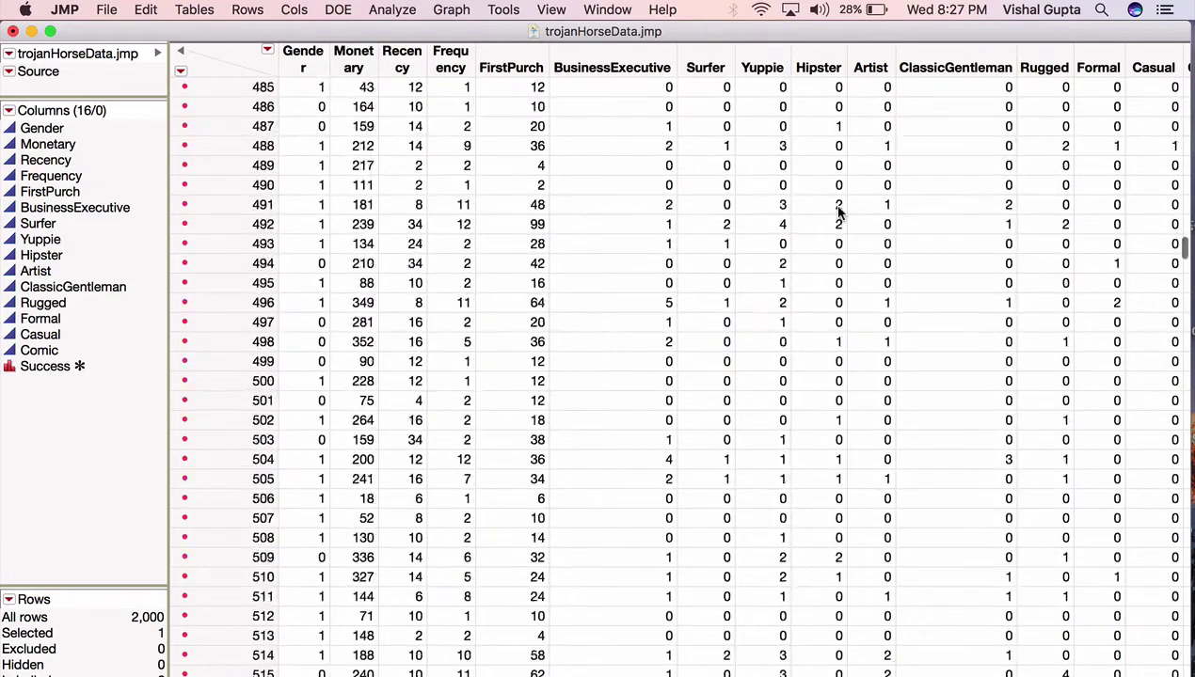
{"action": "scroll", "coordinate": [840, 211], "scroll_direction": "down", "scroll_amount": 20}
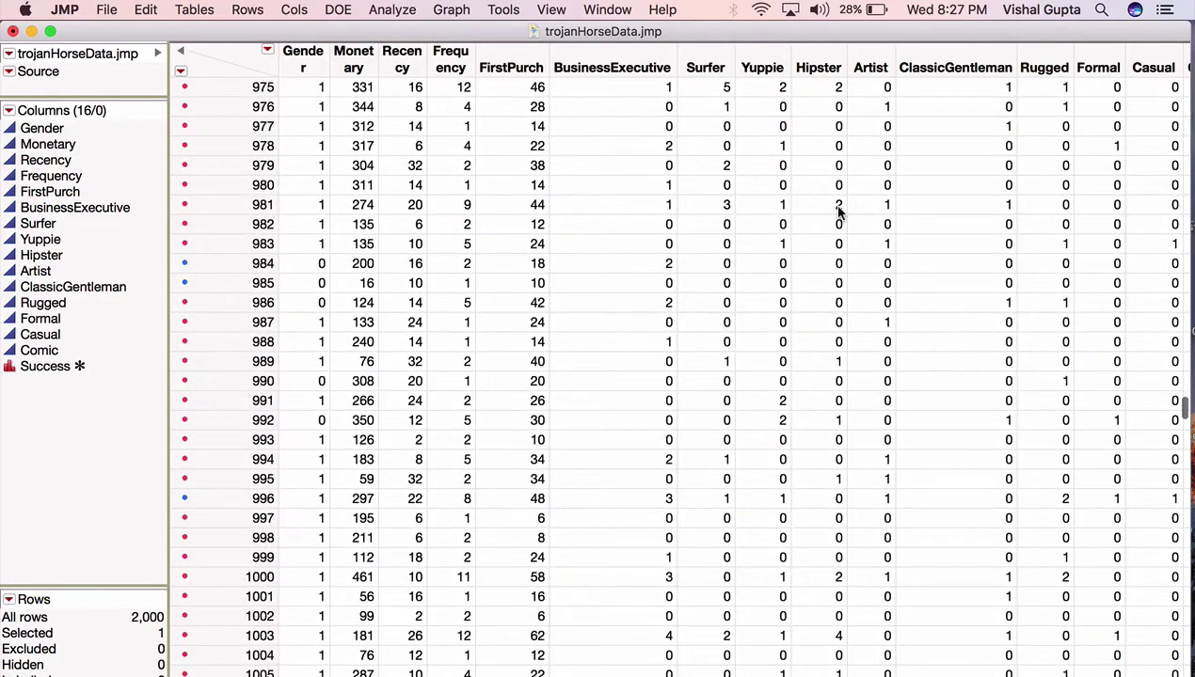
{"action": "left_click", "coordinate": [243, 577], "text": "shift"}
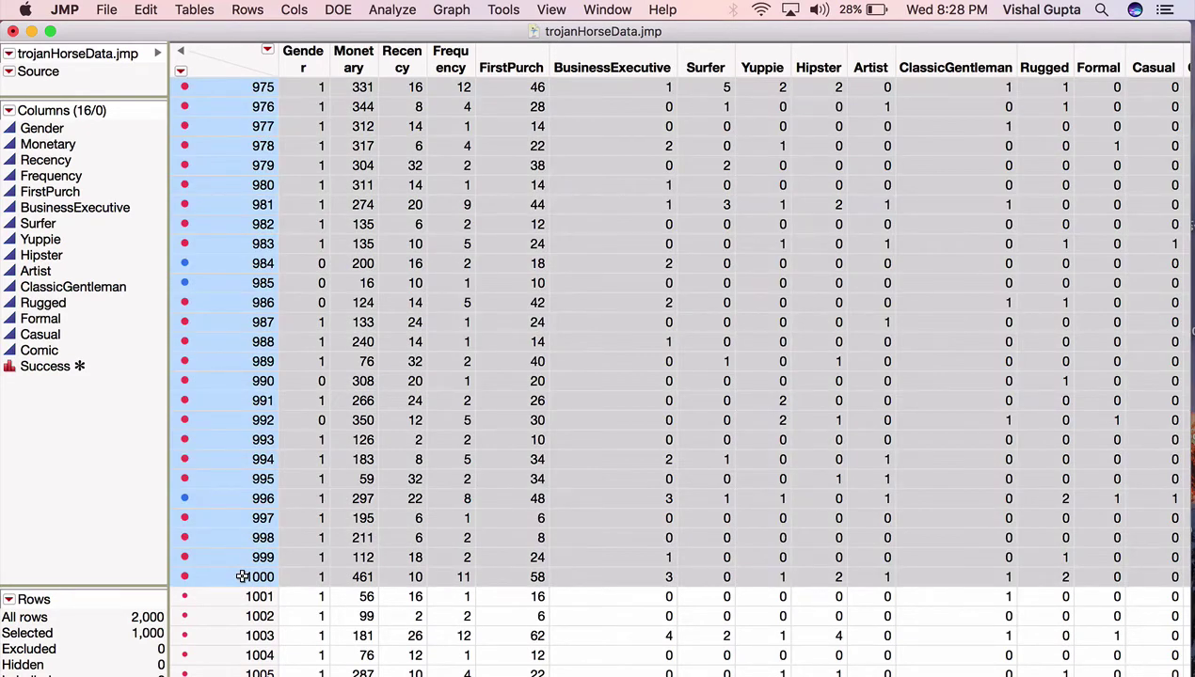
{"action": "right_click", "coordinate": [237, 523]}
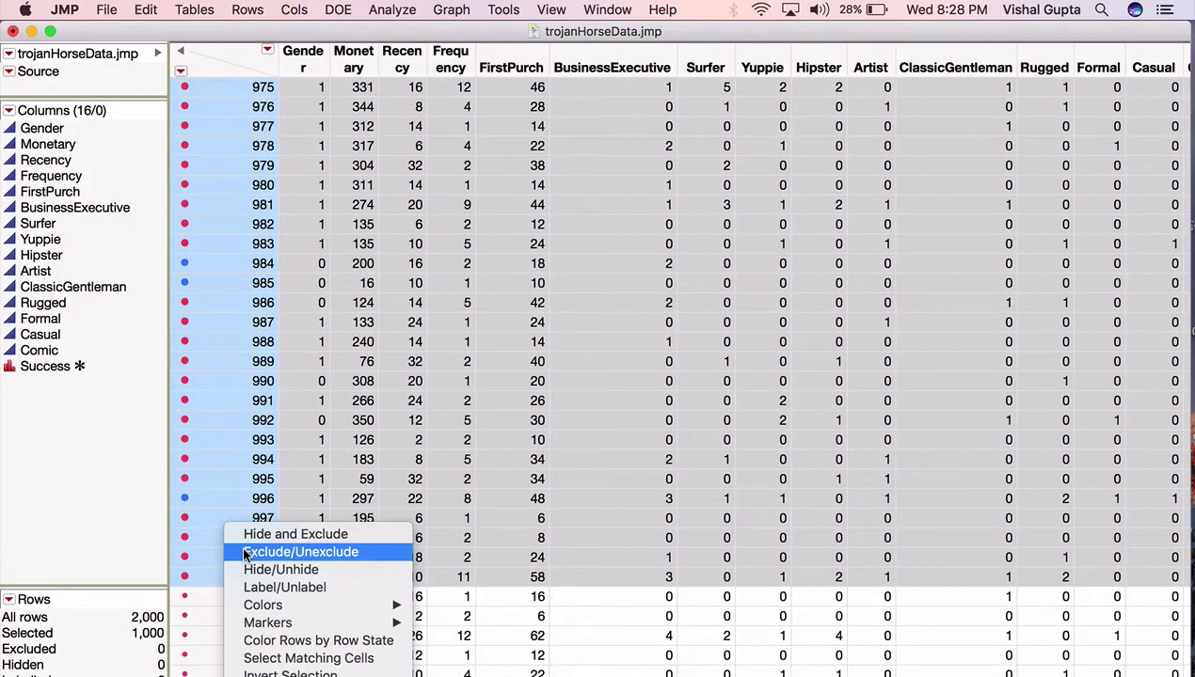
{"action": "left_click", "coordinate": [245, 554]}
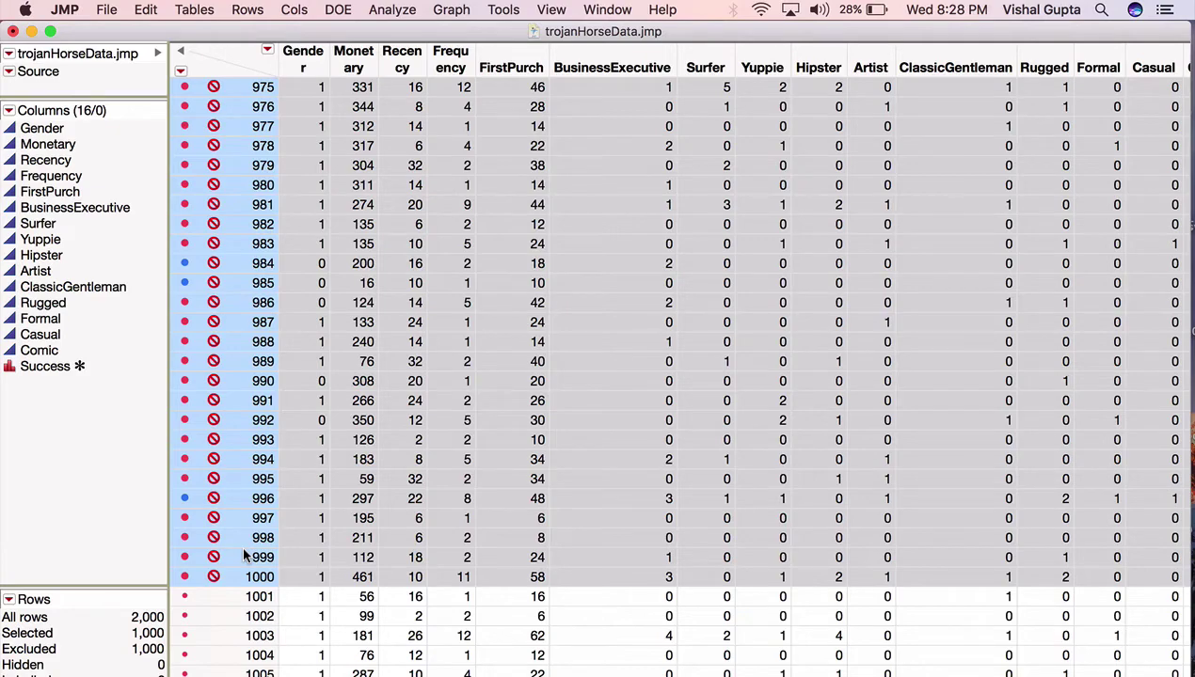
{"action": "scroll", "coordinate": [301, 440], "scroll_direction": "up", "scroll_amount": 6}
{"action": "scroll", "coordinate": [301, 442], "scroll_direction": "up", "scroll_amount": 20}
{"action": "scroll", "coordinate": [301, 442], "scroll_direction": "up", "scroll_amount": 20}
{"action": "scroll", "coordinate": [301, 442], "scroll_direction": "up", "scroll_amount": 20}
{"action": "scroll", "coordinate": [301, 442], "scroll_direction": "up", "scroll_amount": 20}
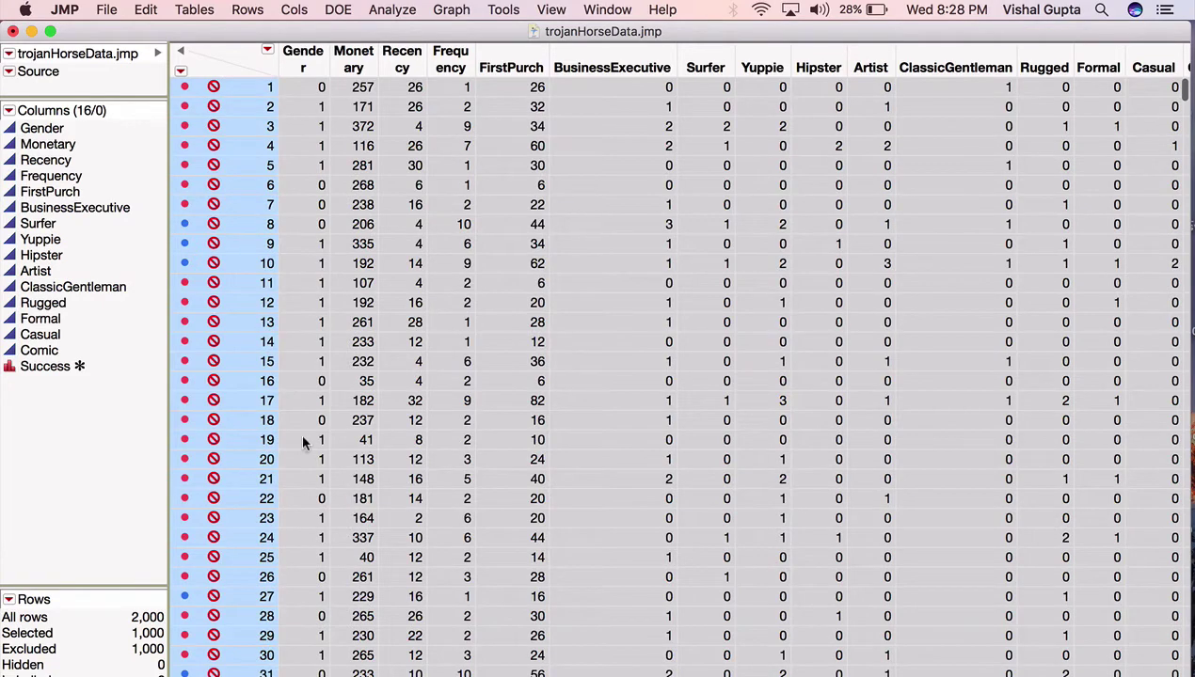
{"action": "scroll", "coordinate": [454, 318], "scroll_direction": "right", "scroll_amount": 2}
{"action": "scroll", "coordinate": [454, 318], "scroll_direction": "right", "scroll_amount": 10}
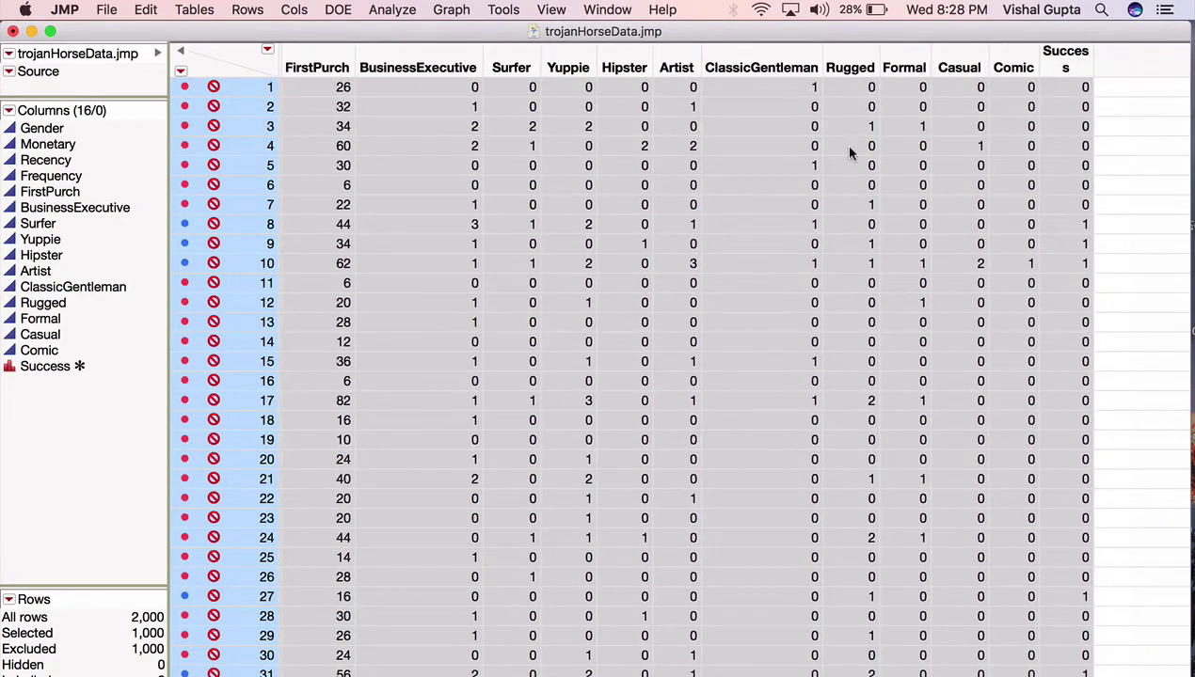
Add a numeric column named Testing initialized to the constant value 1
{"action": "double_click", "coordinate": [1121, 69]}
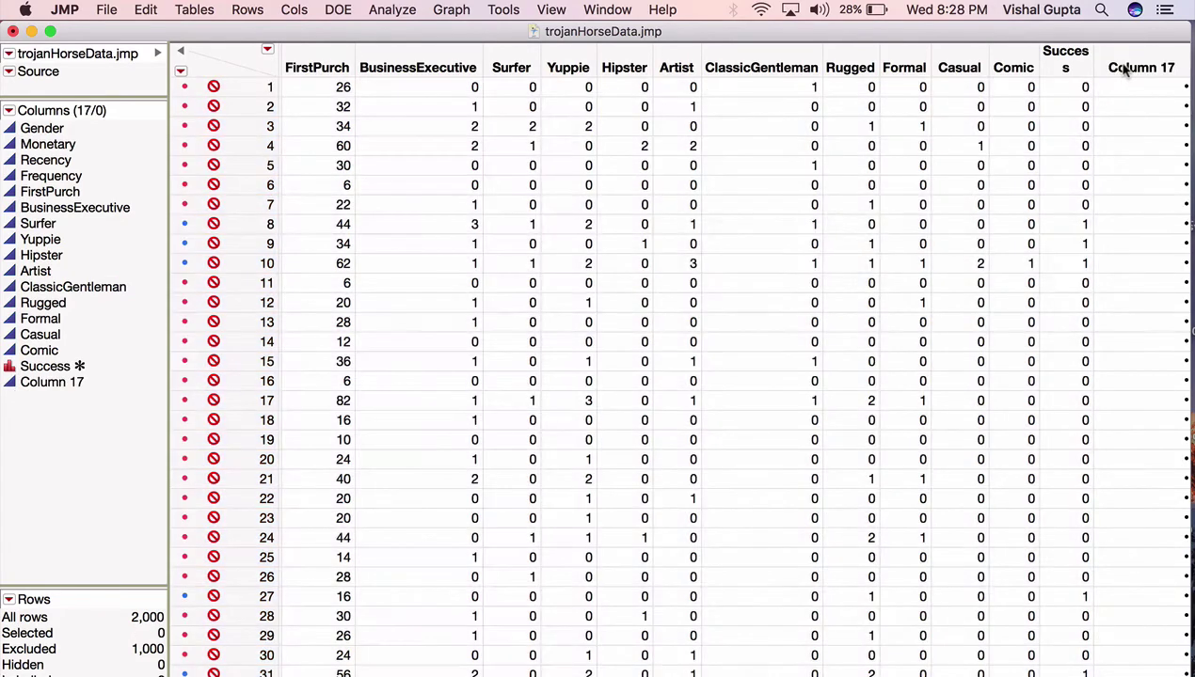
{"action": "double_click", "coordinate": [1125, 70]}
{"action": "type", "text": "Testing"}
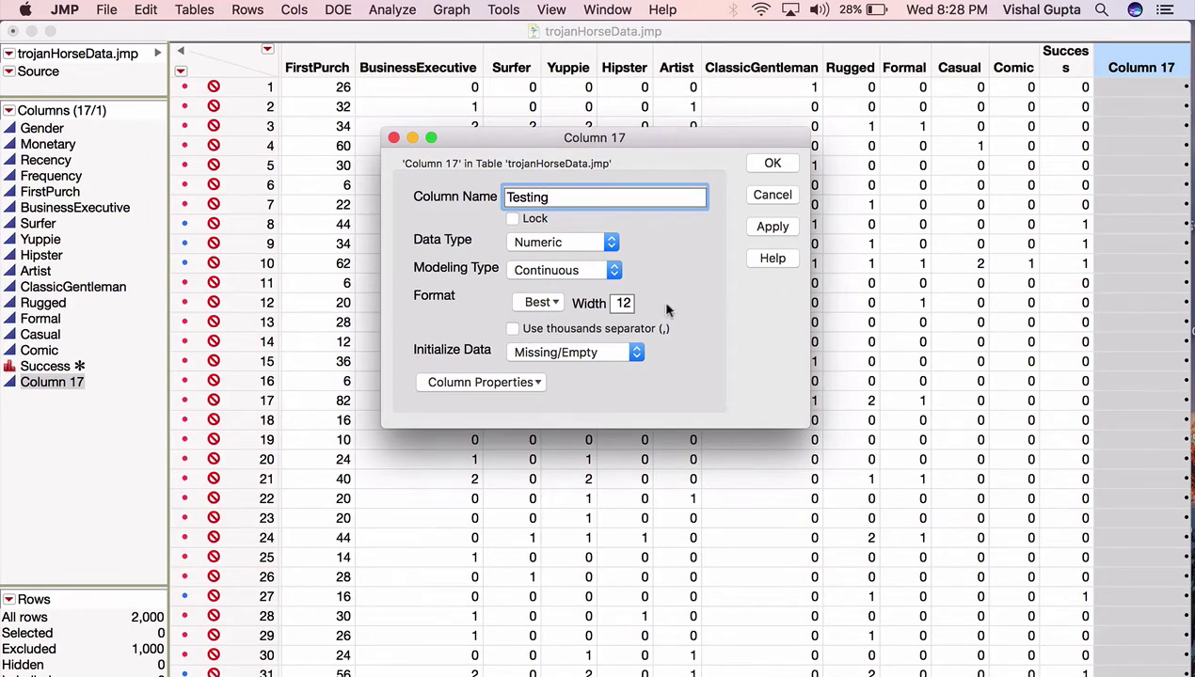
{"action": "left_click", "coordinate": [632, 354]}
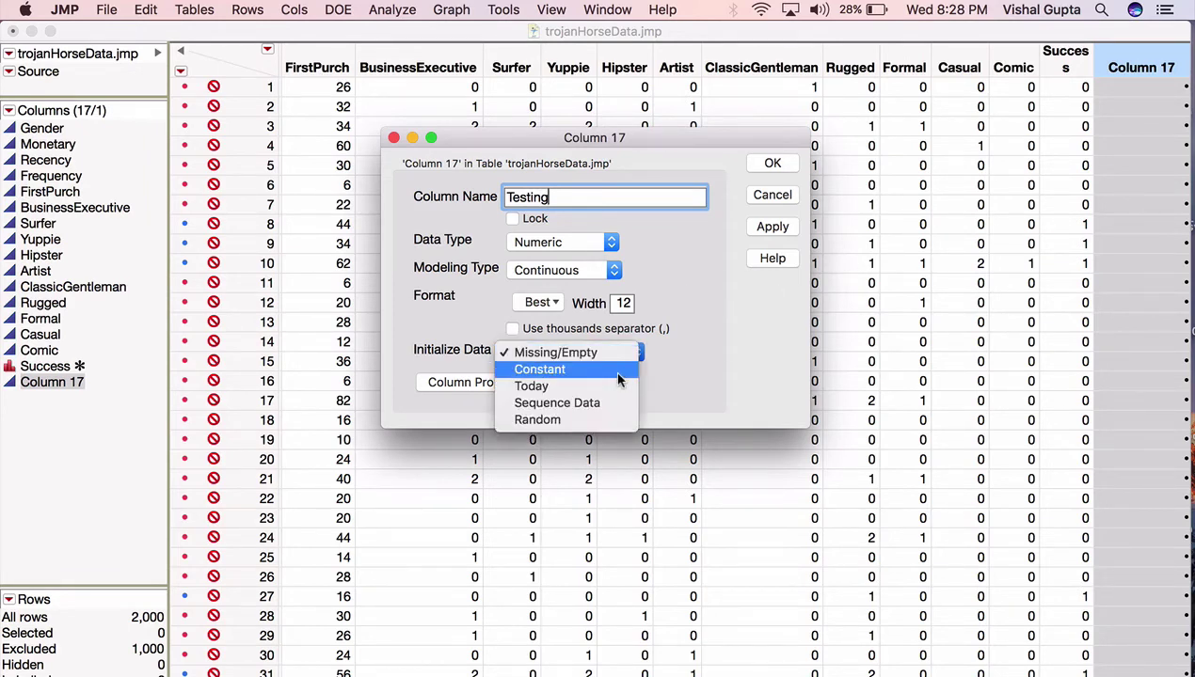
{"action": "left_click", "coordinate": [614, 369]}
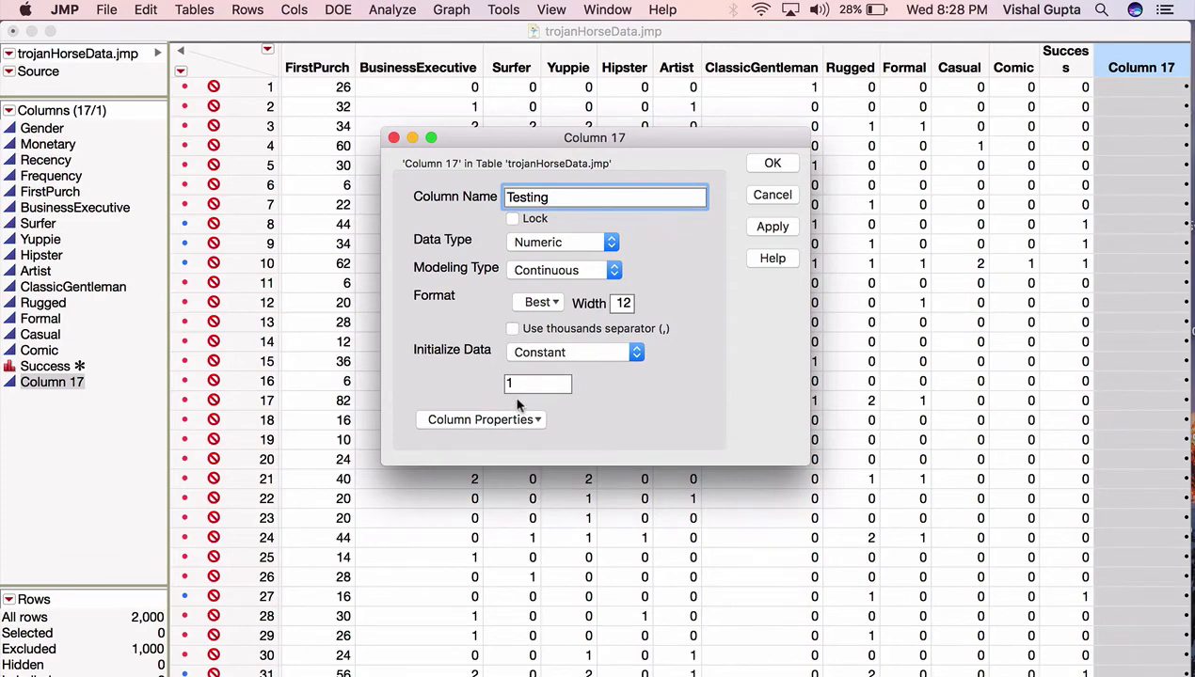
{"action": "left_click", "coordinate": [777, 166]}
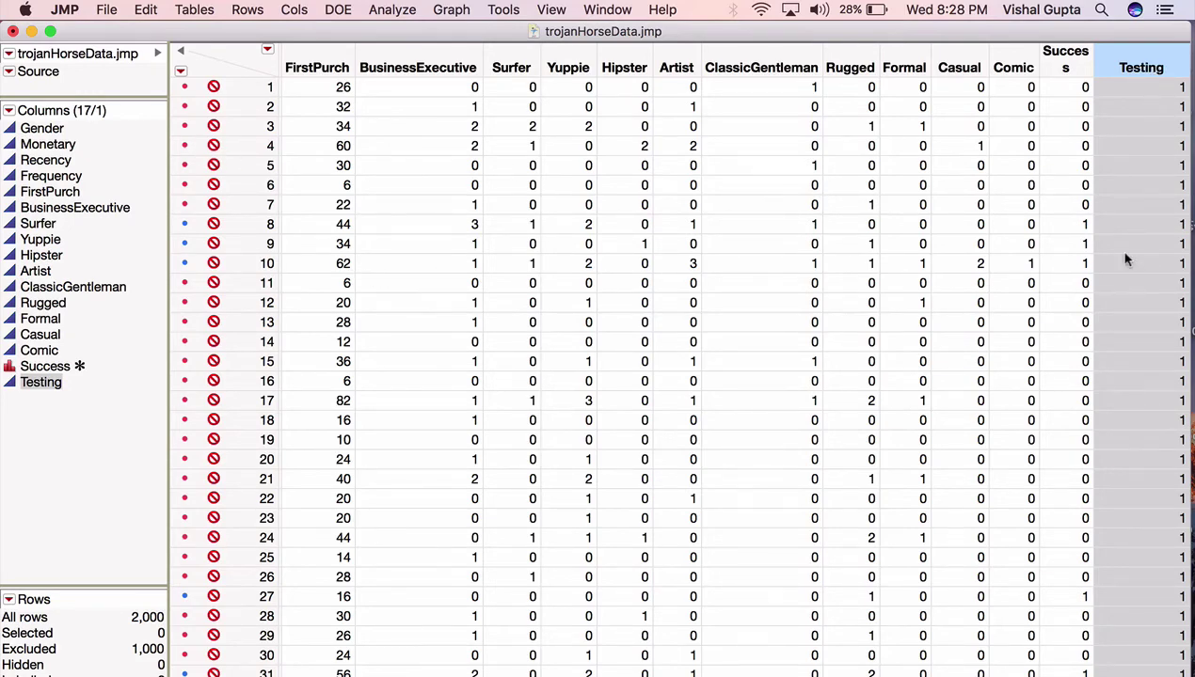
Enter 0 in the Testing cell of row 1001
{"action": "scroll", "coordinate": [1134, 259], "scroll_direction": "down", "scroll_amount": 5}
{"action": "scroll", "coordinate": [1134, 262], "scroll_direction": "down", "scroll_amount": 20}
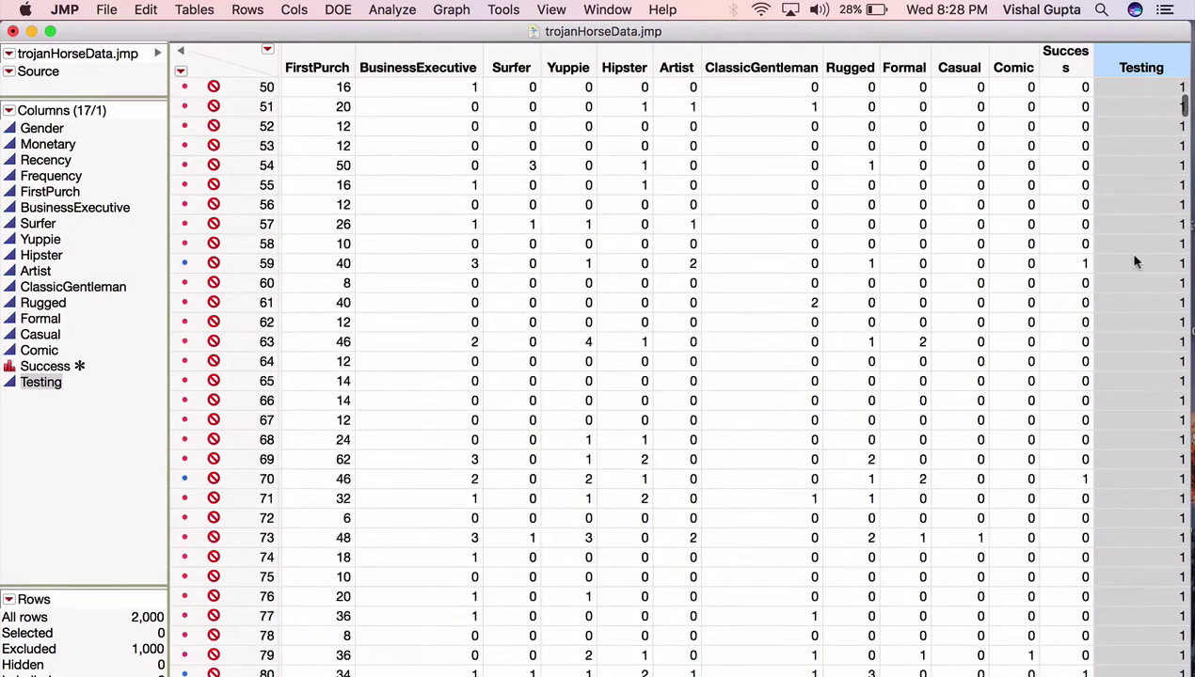
{"action": "scroll", "coordinate": [1133, 262], "scroll_direction": "down", "scroll_amount": 20}
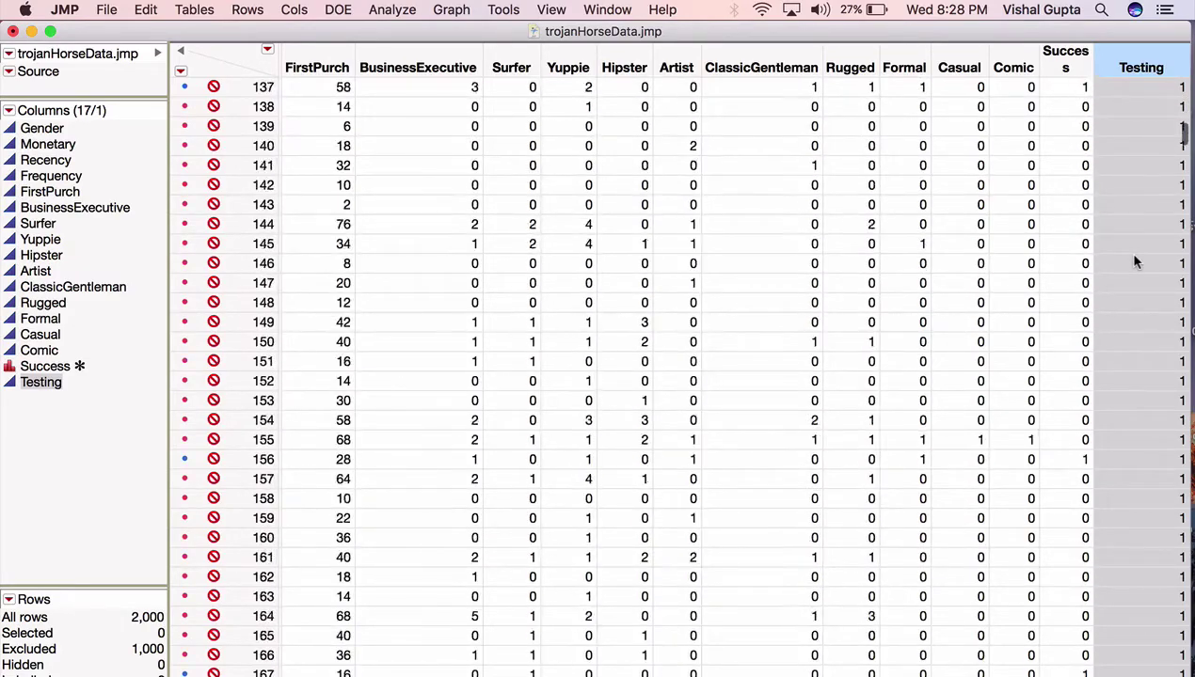
{"action": "scroll", "coordinate": [1134, 261], "scroll_direction": "down", "scroll_amount": 20}
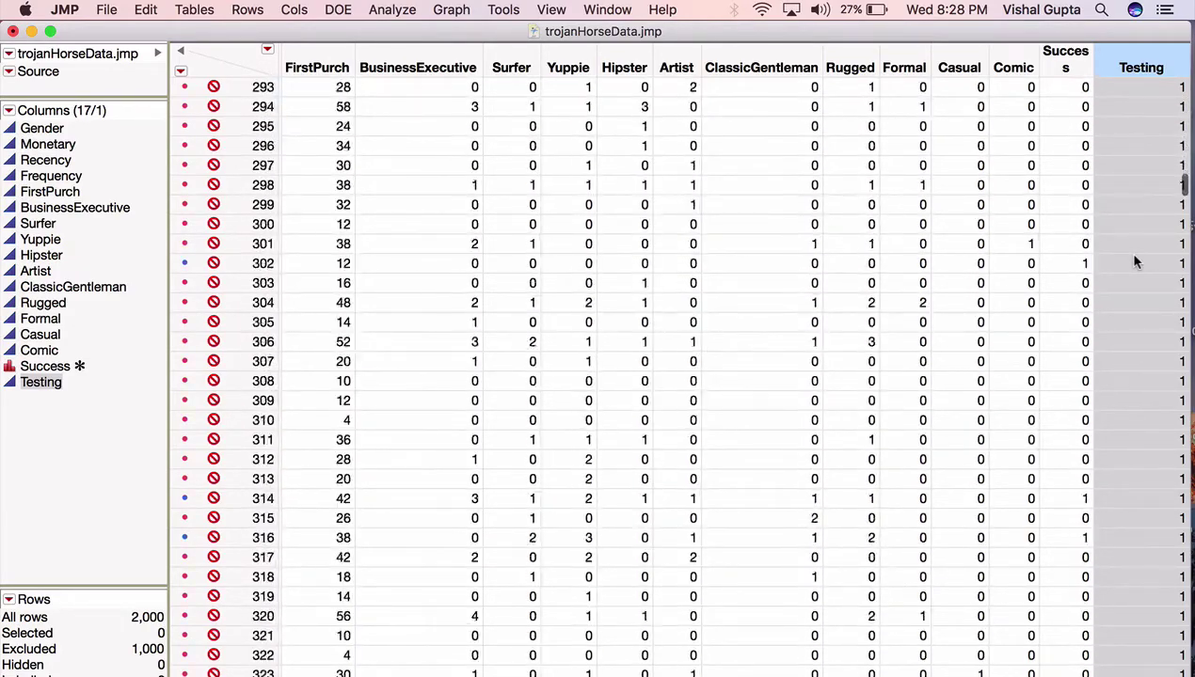
{"action": "scroll", "coordinate": [1135, 261], "scroll_direction": "down", "scroll_amount": 20}
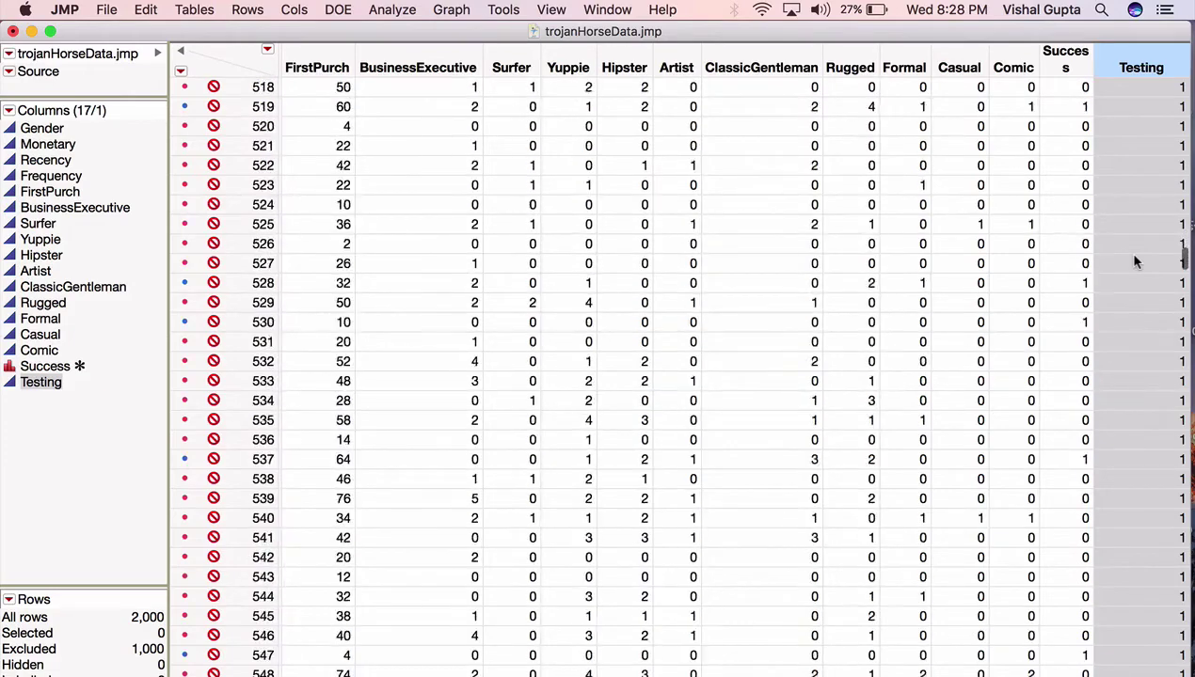
{"action": "scroll", "coordinate": [1135, 263], "scroll_direction": "down", "scroll_amount": 20}
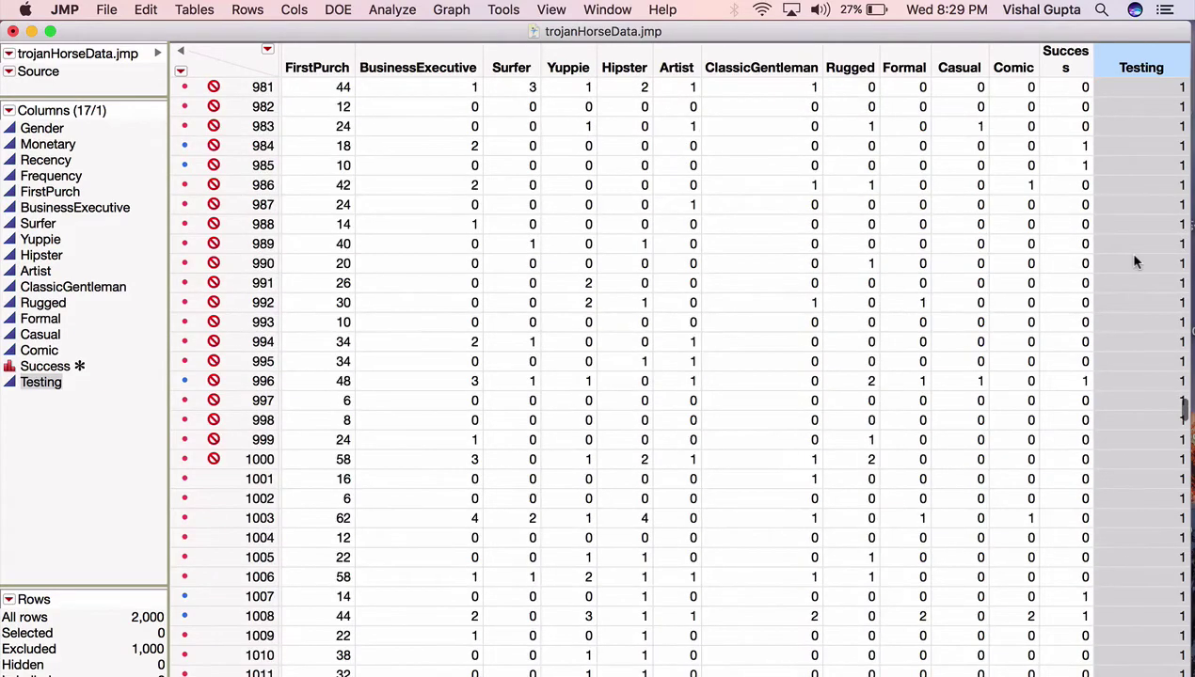
{"action": "left_click", "coordinate": [1146, 447]}
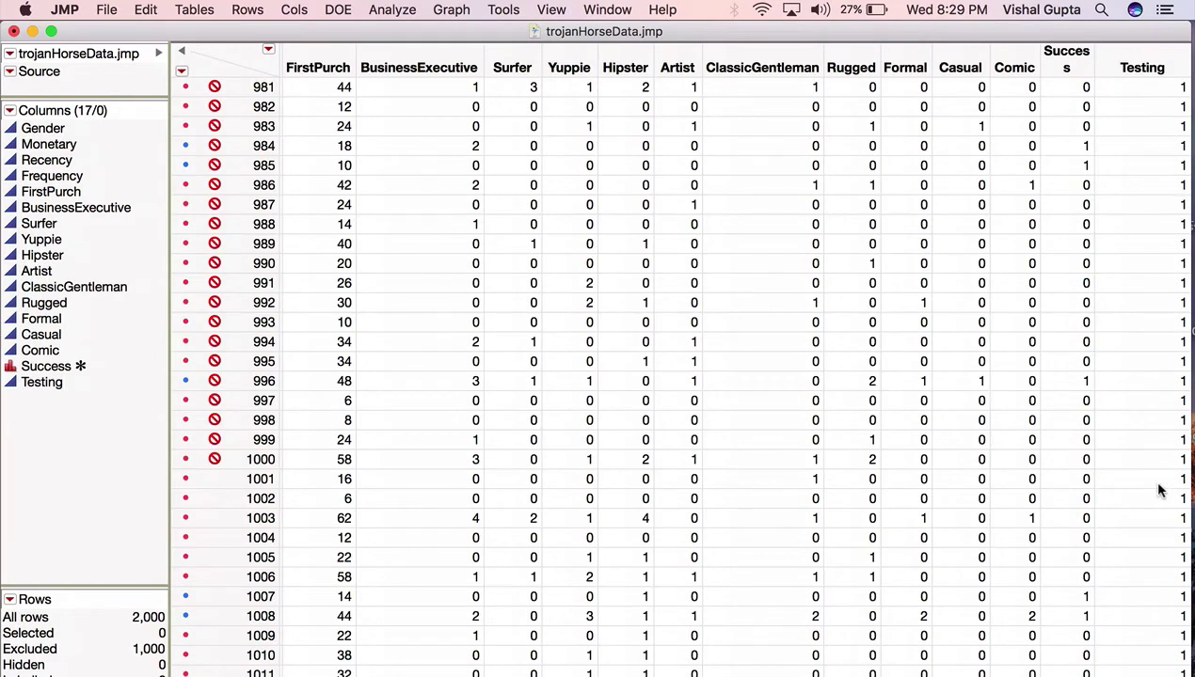
{"action": "left_click", "coordinate": [1157, 485]}
{"action": "left_click", "coordinate": [1158, 485]}
{"action": "type", "text": "0"}
{"action": "key", "text": "Return"}
Fill the 0 from row 1001 to the end of the table and check the result
{"action": "left_click", "coordinate": [1157, 481]}
{"action": "right_click", "coordinate": [1157, 481]}
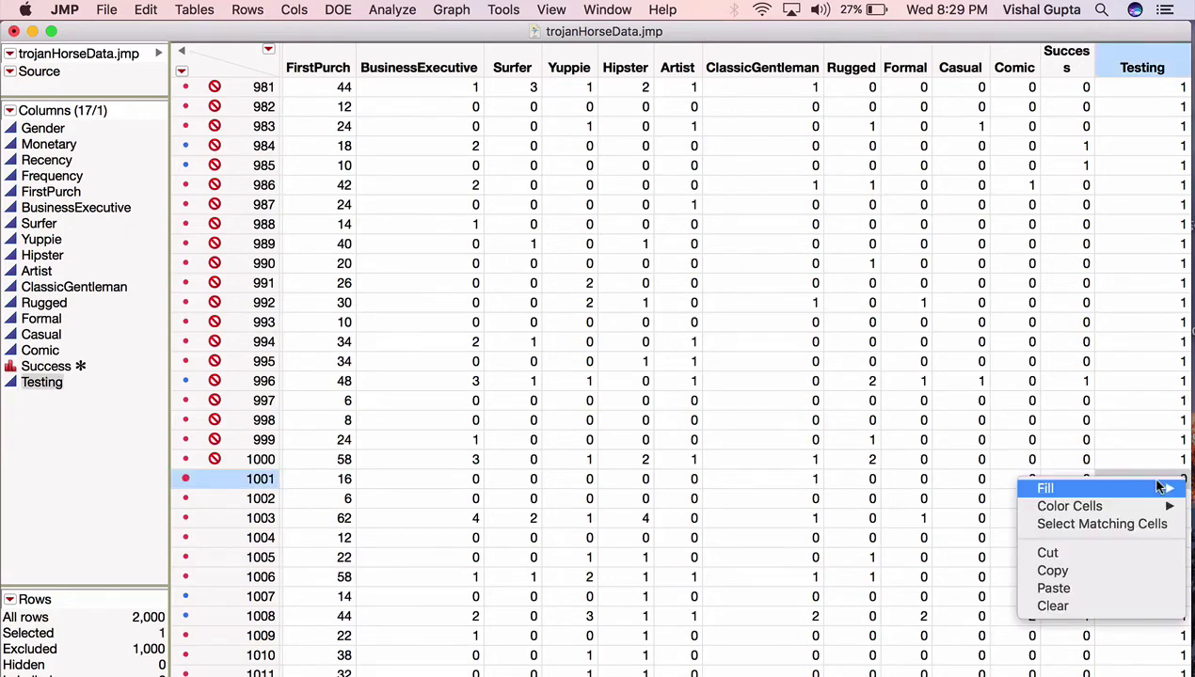
{"action": "mouse_move", "coordinate": [1147, 489]}
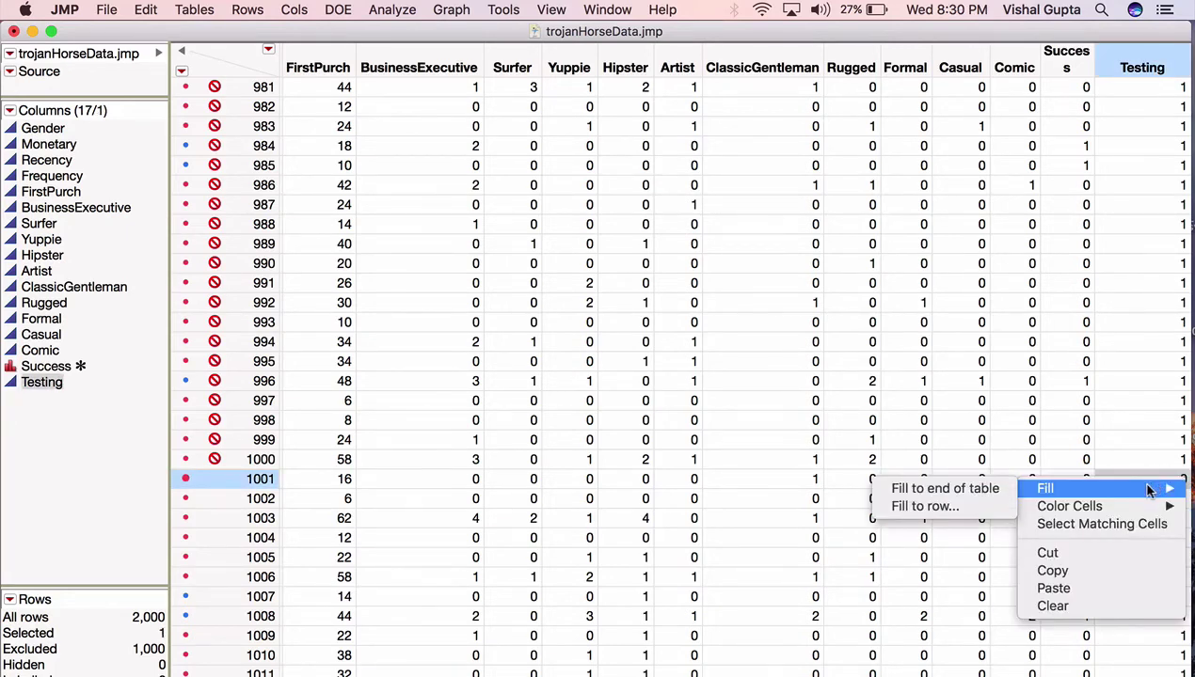
{"action": "left_click", "coordinate": [980, 491]}
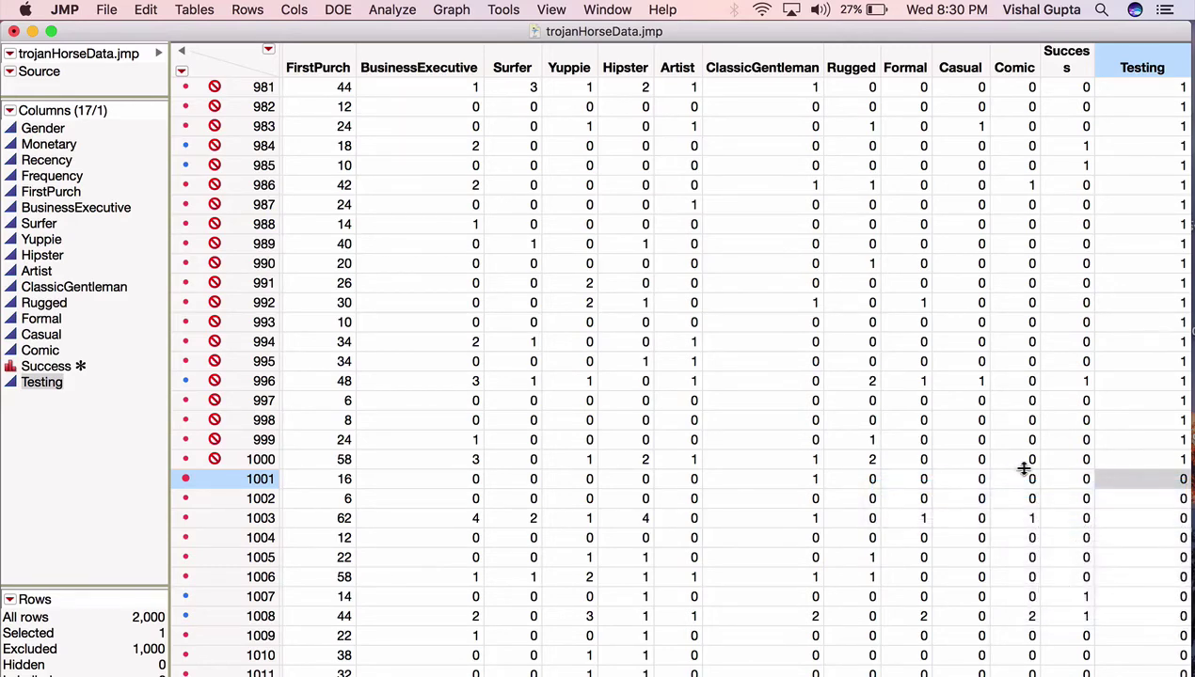
{"action": "scroll", "coordinate": [1024, 465], "scroll_direction": "down", "scroll_amount": 4}
{"action": "scroll", "coordinate": [1024, 476], "scroll_direction": "down", "scroll_amount": 20}
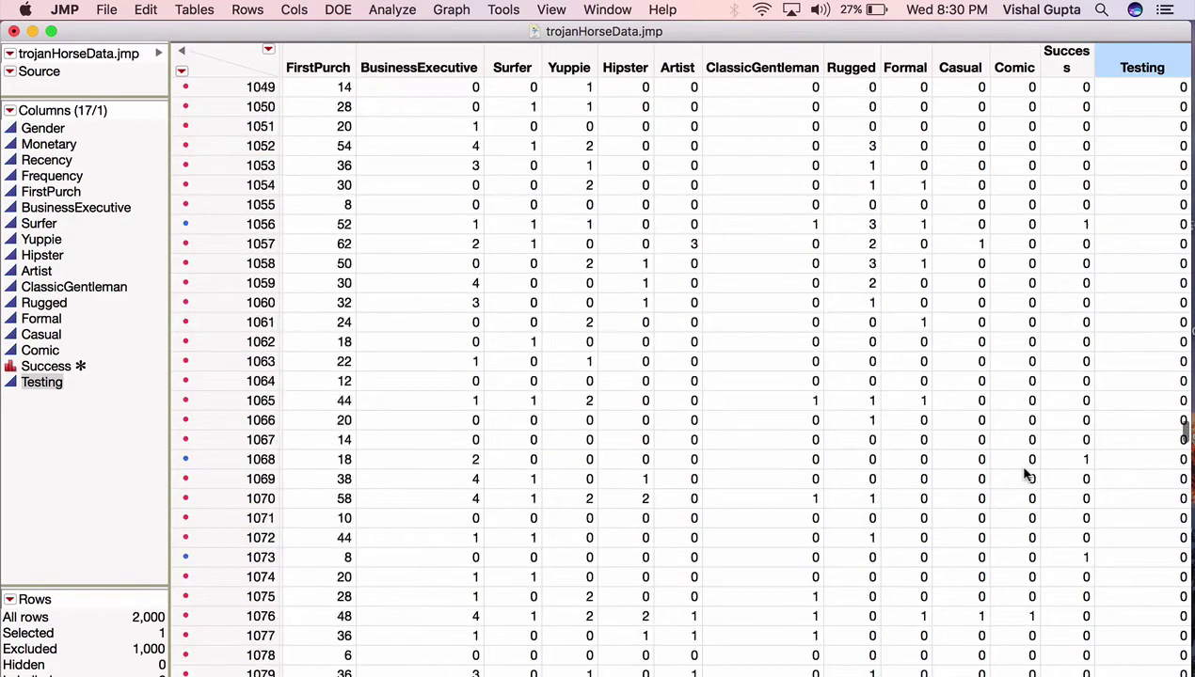
{"action": "scroll", "coordinate": [1024, 476], "scroll_direction": "down", "scroll_amount": 20}
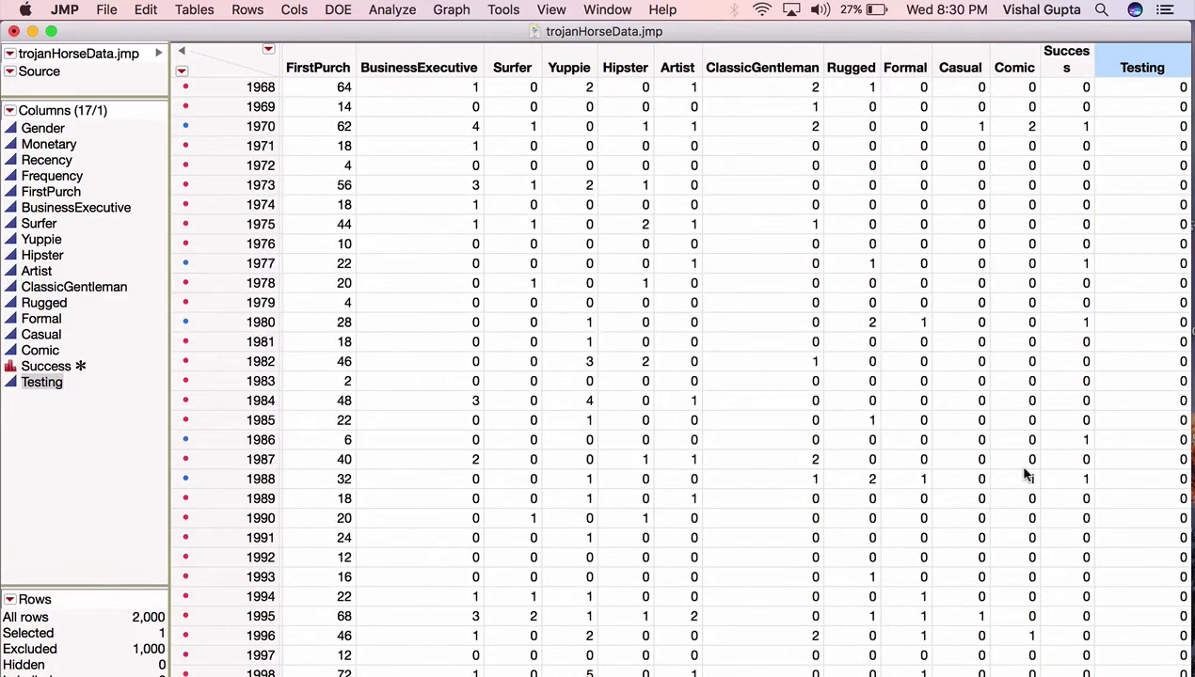
{"action": "scroll", "coordinate": [1024, 476], "scroll_direction": "up", "scroll_amount": 12}
{"action": "scroll", "coordinate": [1027, 476], "scroll_direction": "up", "scroll_amount": 20}
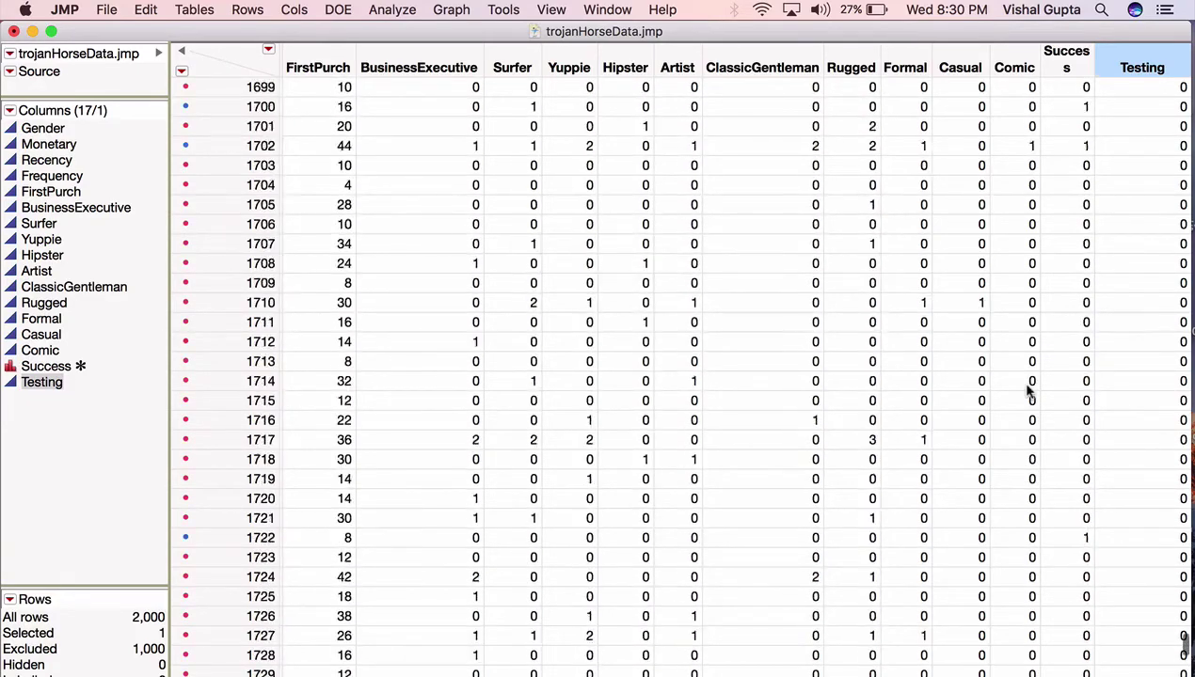
{"action": "scroll", "coordinate": [1026, 387], "scroll_direction": "up", "scroll_amount": 20}
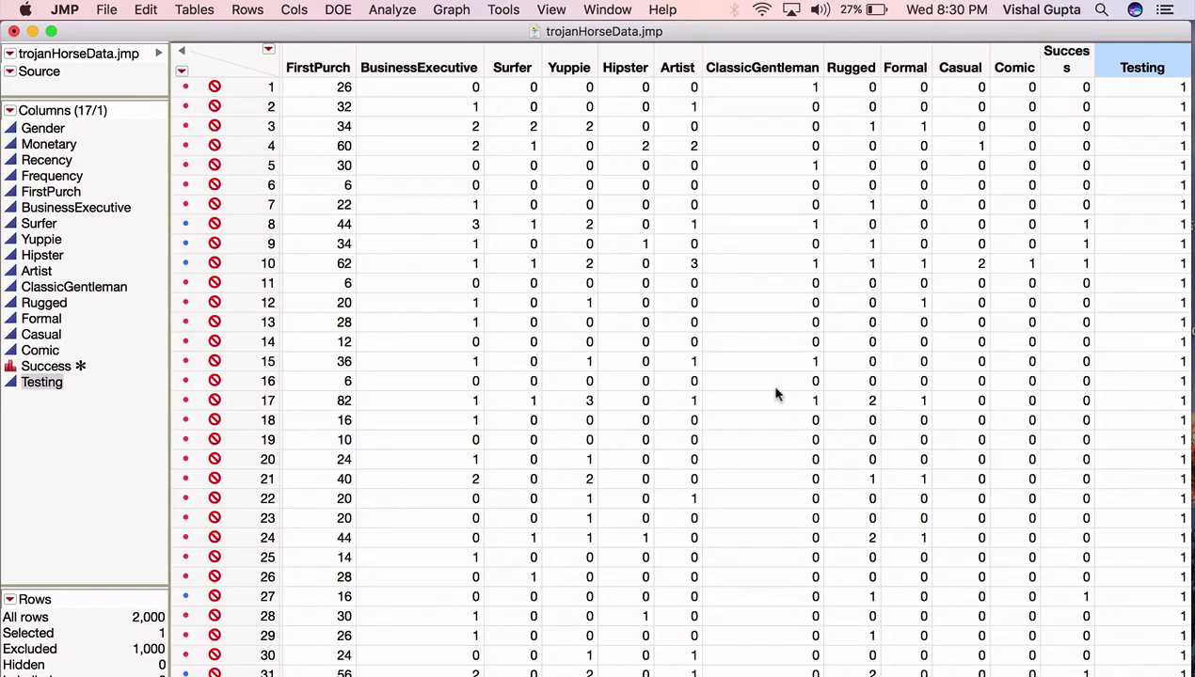
{"action": "left_click", "coordinate": [223, 86]}
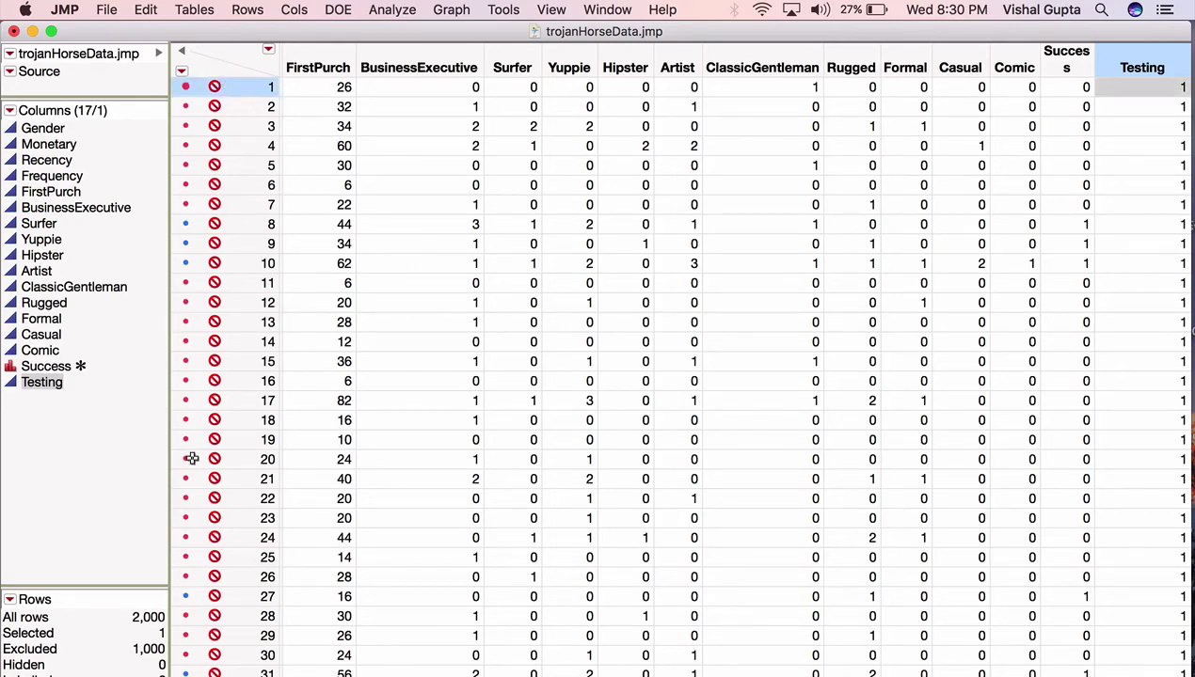
{"action": "left_click", "coordinate": [219, 482], "text": "shift"}
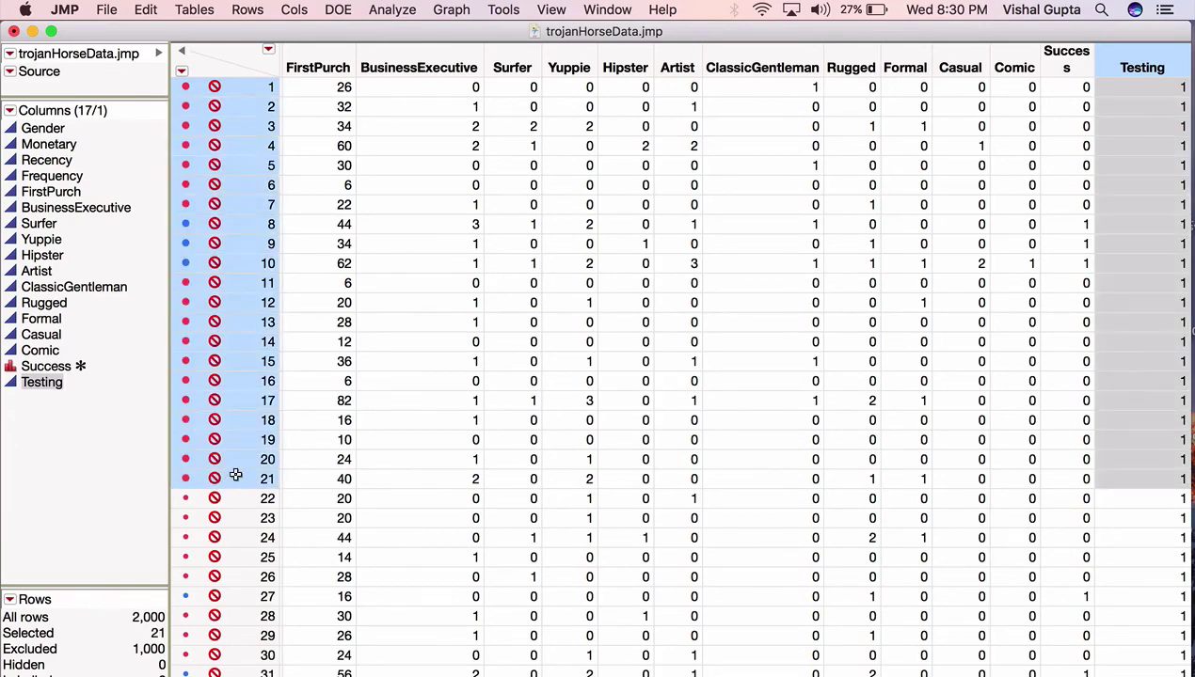
{"action": "right_click", "coordinate": [235, 479]}
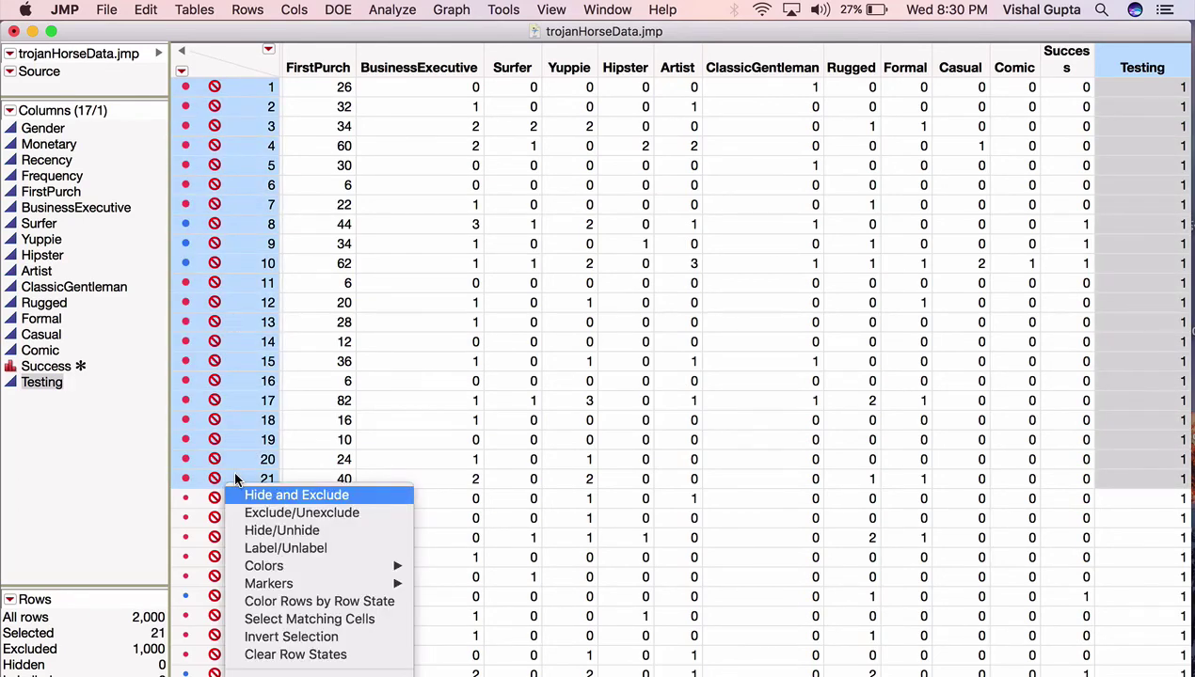
{"action": "left_click", "coordinate": [253, 509]}
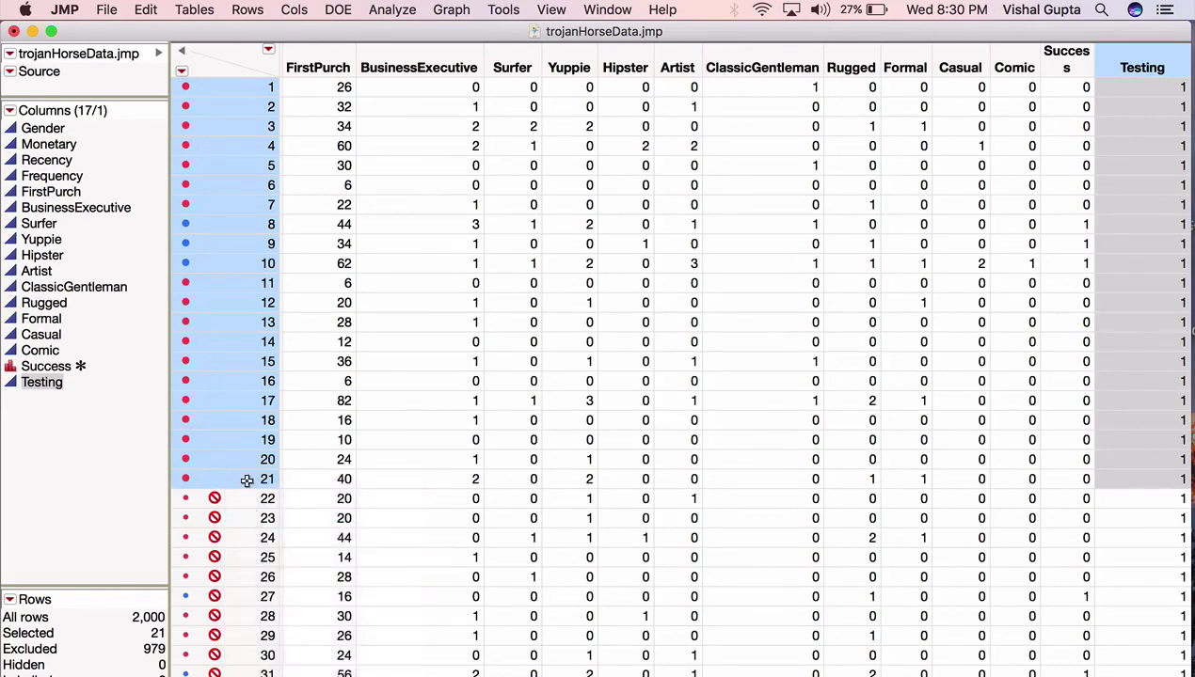
{"action": "right_click", "coordinate": [229, 442]}
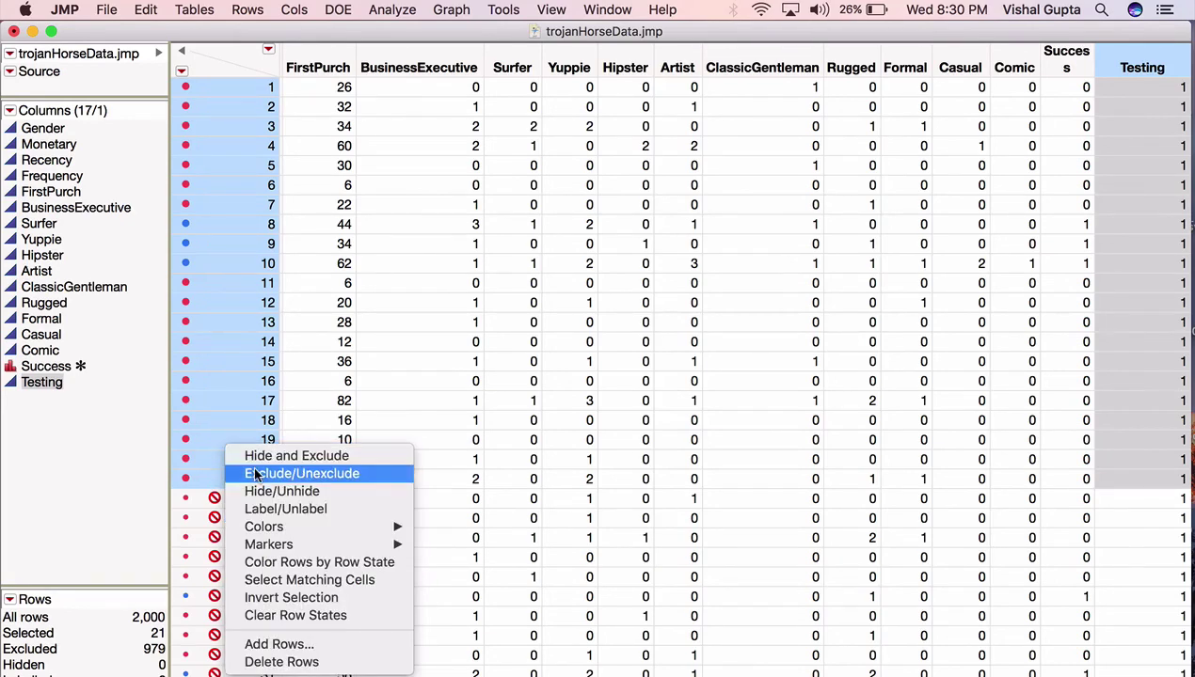
{"action": "left_click", "coordinate": [254, 475]}
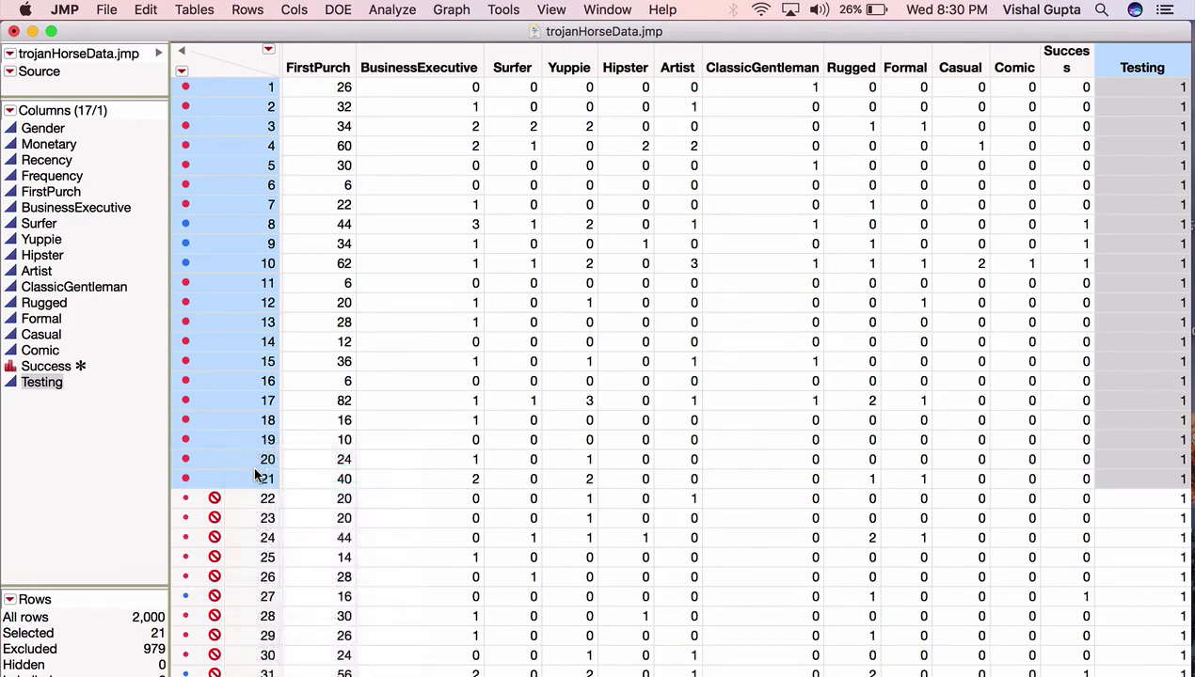